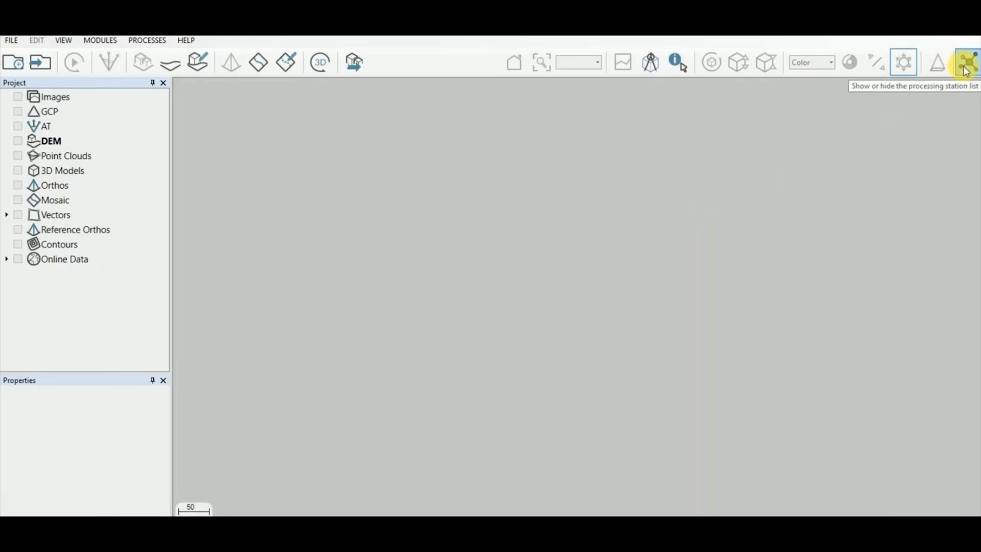
# Show the processing station list
pyautogui.click(968, 71)
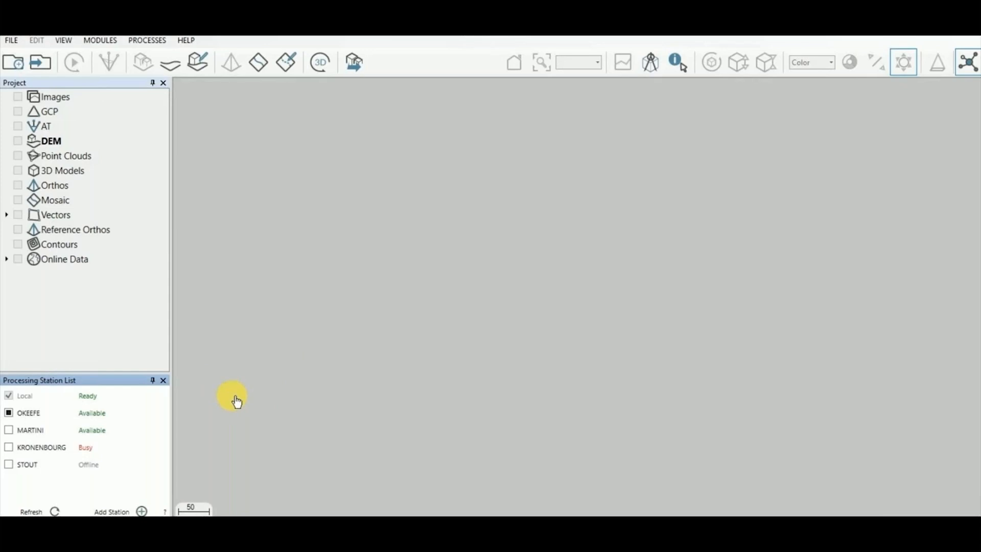
# Switch to File Explorer and examine the size and contents of the Images folder inside WorkingFolder's Webinar folder
pyautogui.click(289, 512)
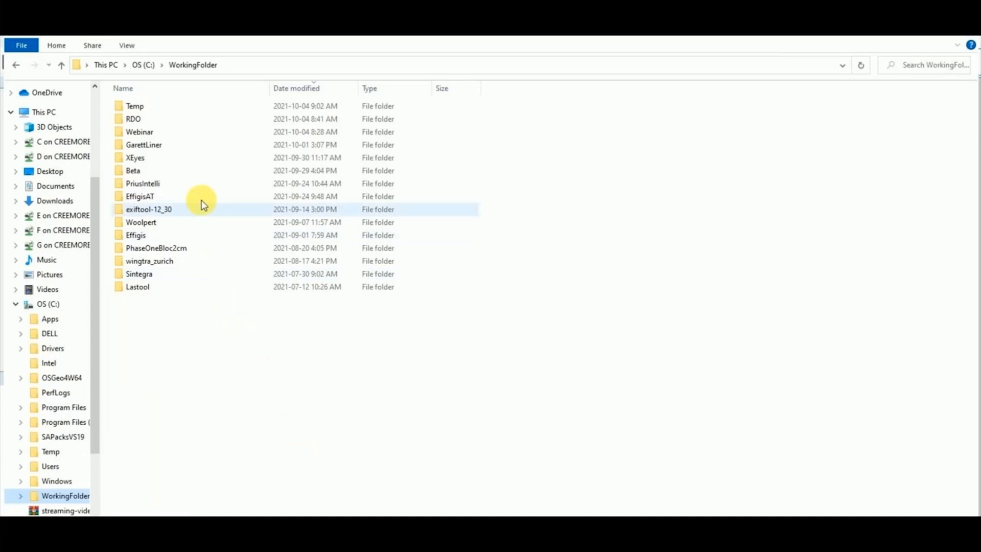
pyautogui.doubleClick(138, 134)
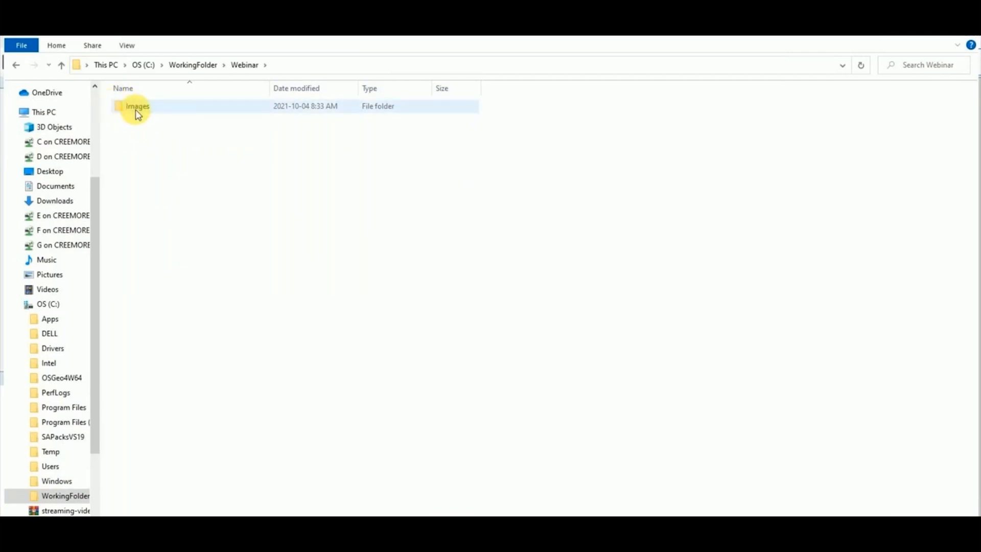
pyautogui.moveTo(149, 108)
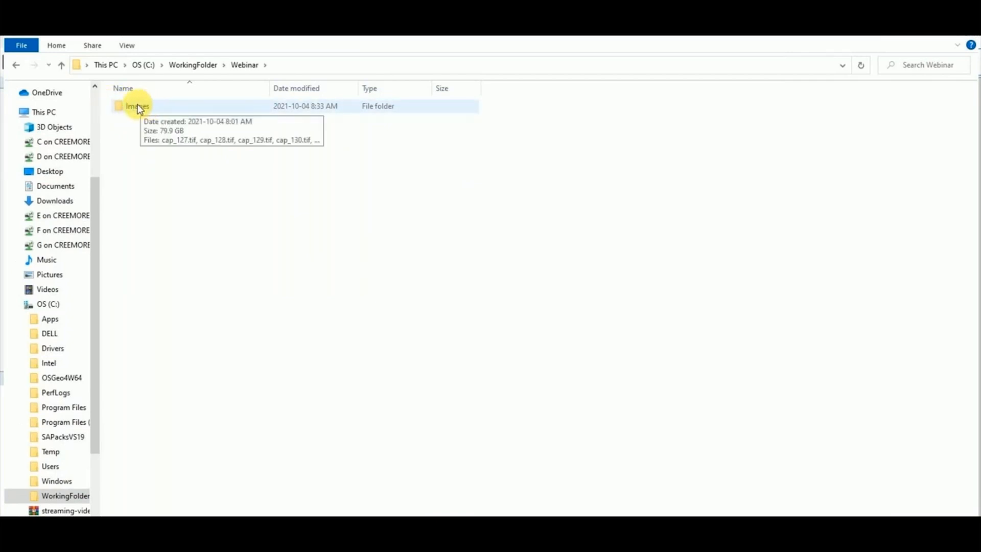
# View the network sharing properties of WorkingFolder on the C: drive
pyautogui.click(189, 66)
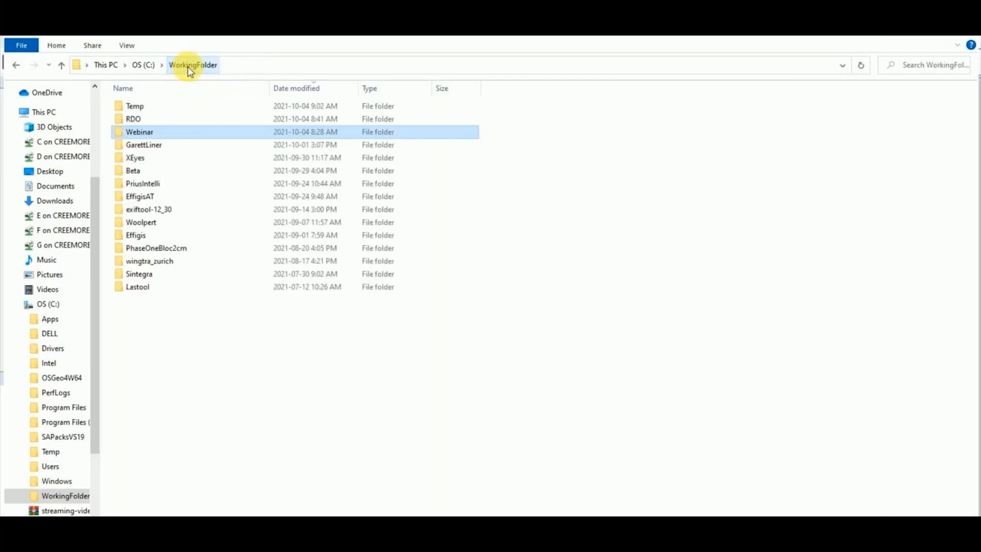
pyautogui.click(144, 65)
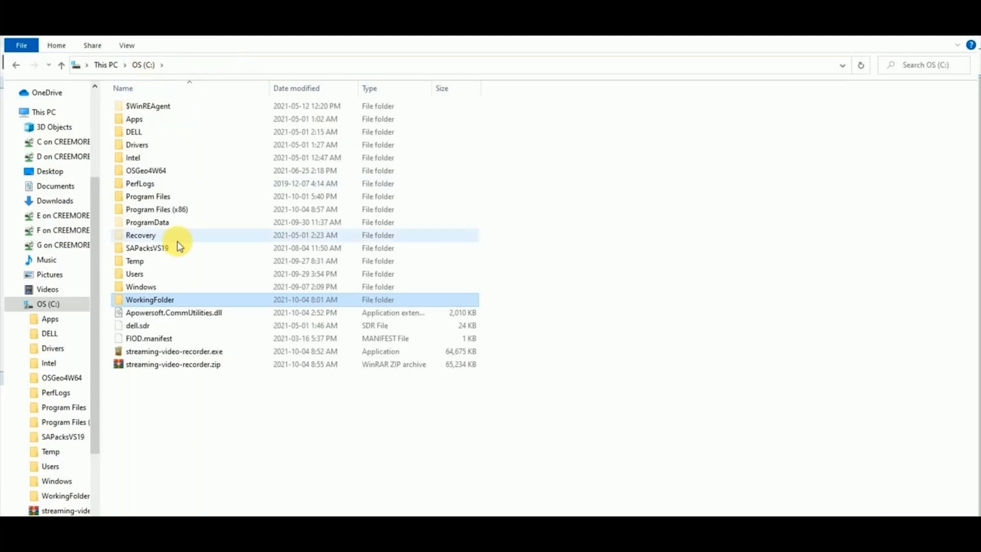
pyautogui.rightClick(139, 299)
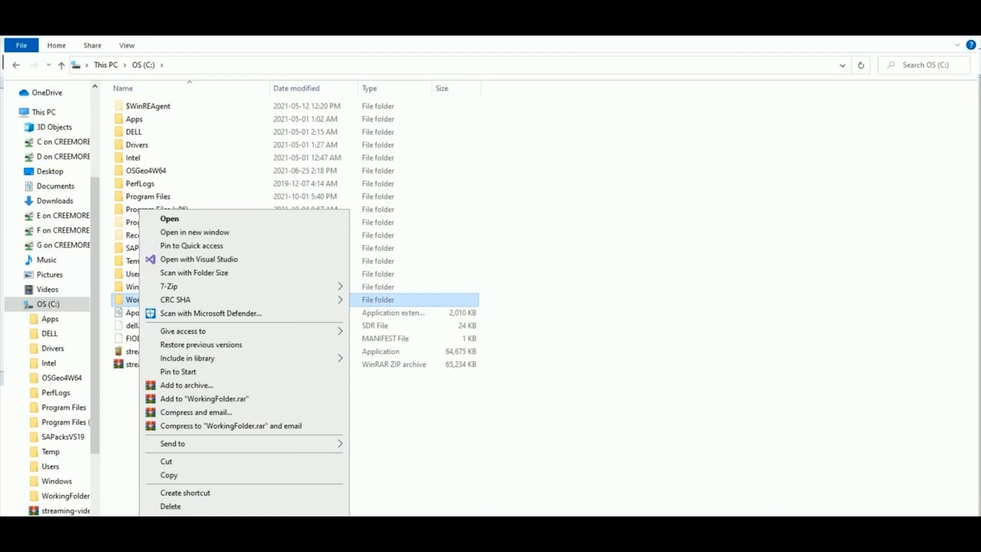
pyautogui.click(199, 538)
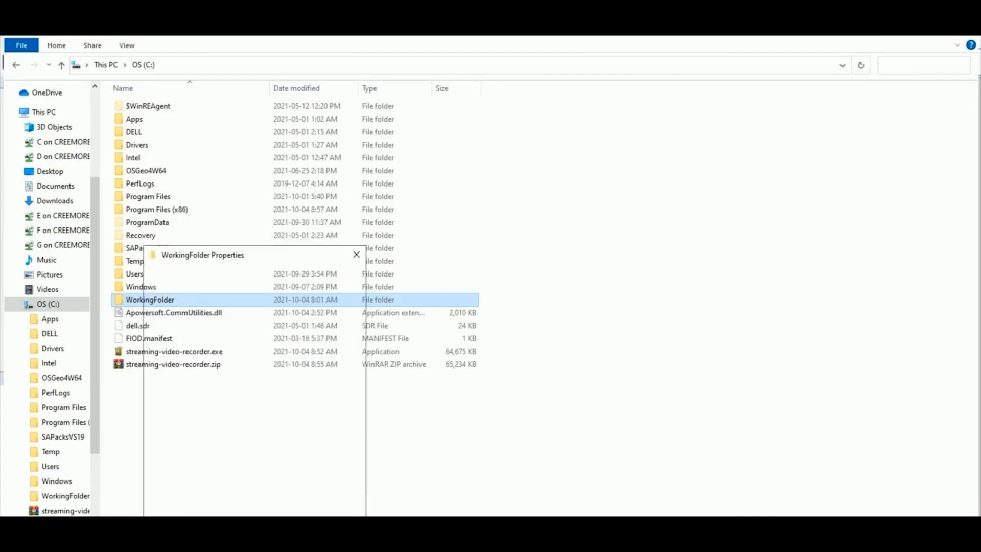
pyautogui.moveTo(257, 257); pyautogui.dragTo(252, 180)
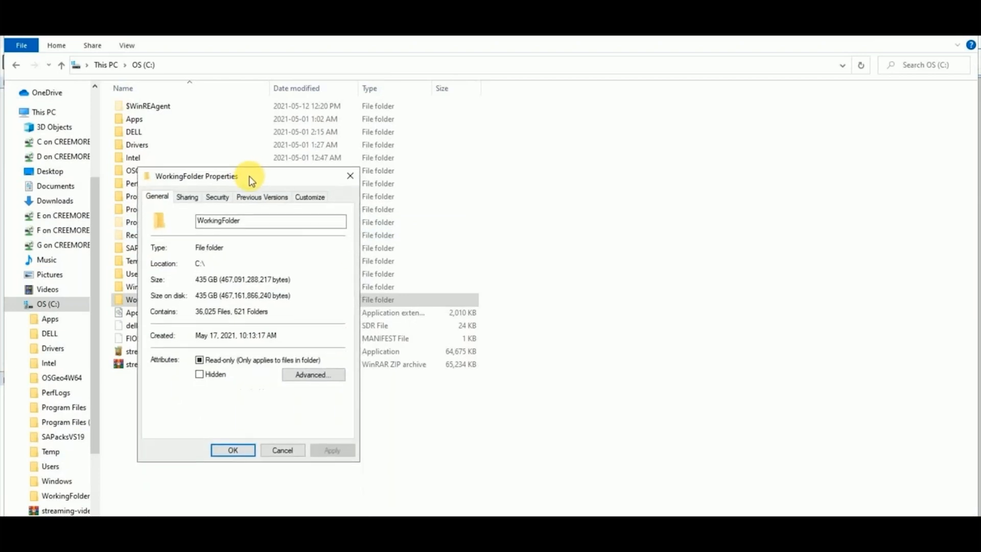
pyautogui.click(189, 199)
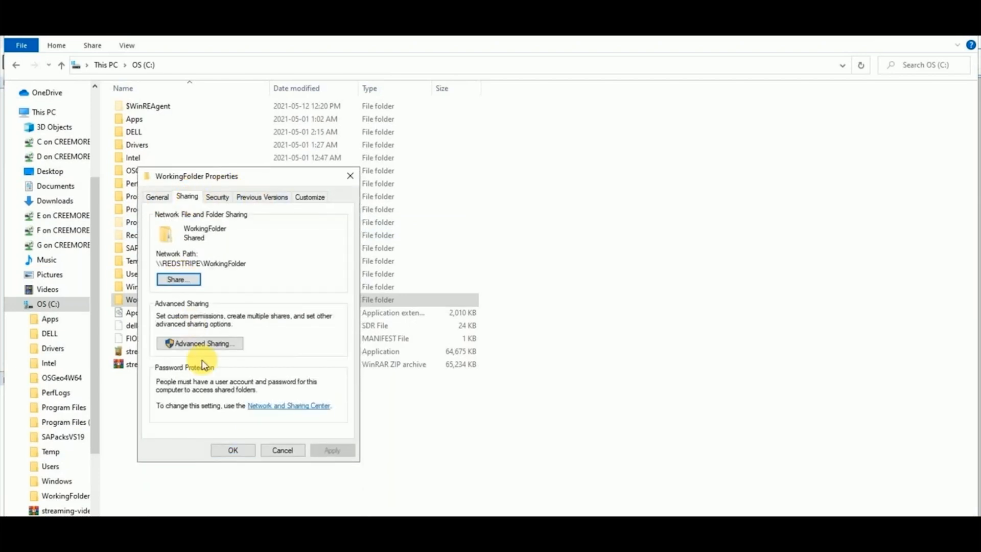
# Review WorkingFolder's advanced sharing settings and the Processing account's share permissions, and close the folder properties
pyautogui.click(206, 343)
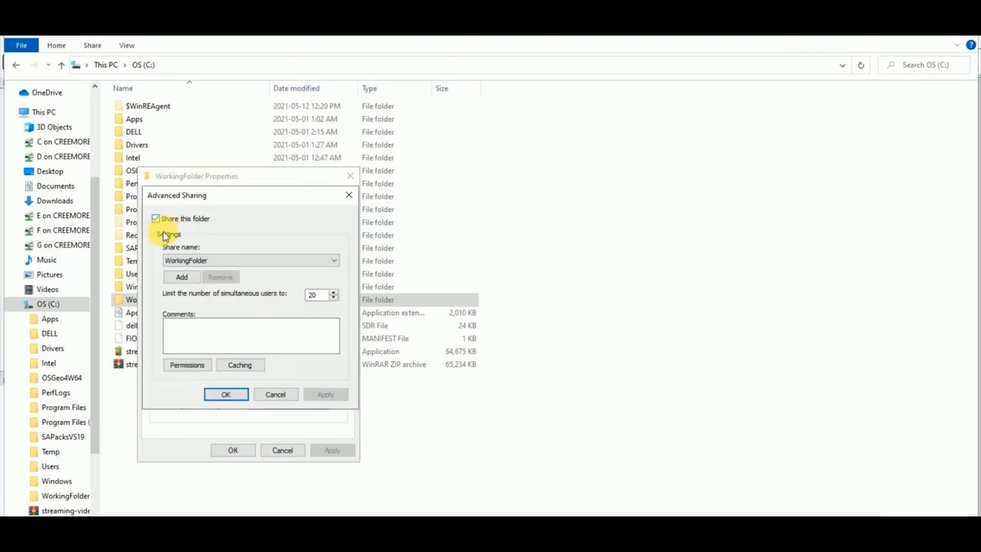
pyautogui.click(194, 367)
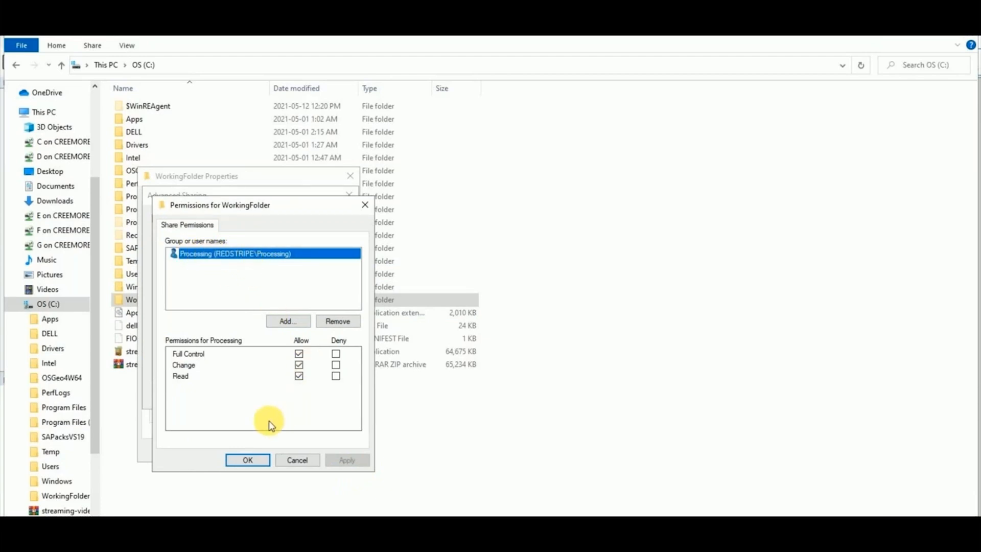
pyautogui.click(248, 461)
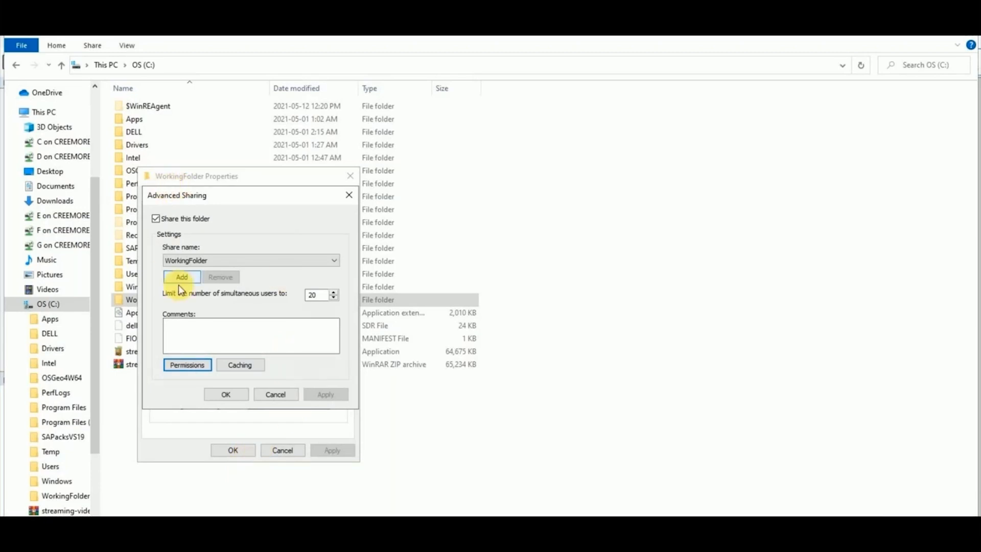
pyautogui.click(225, 394)
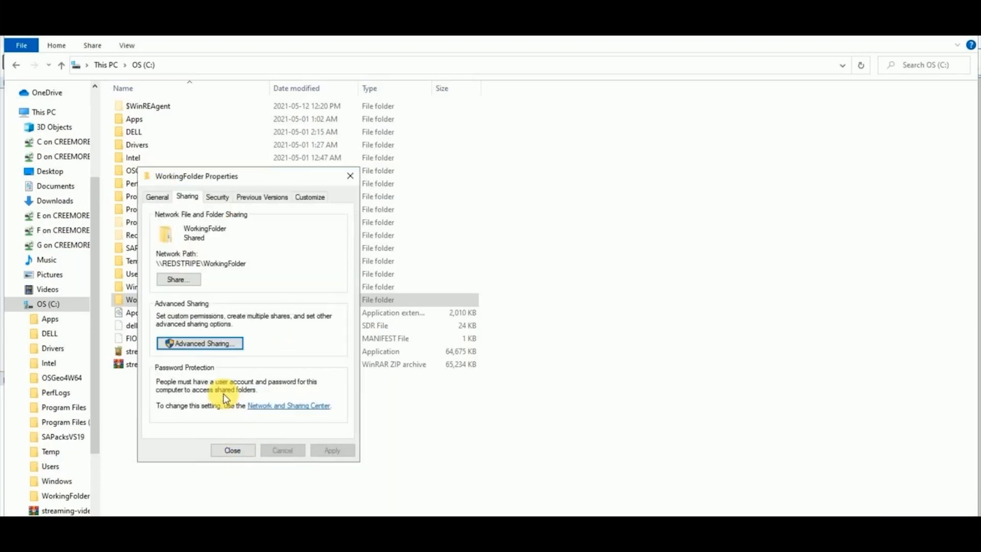
pyautogui.click(231, 452)
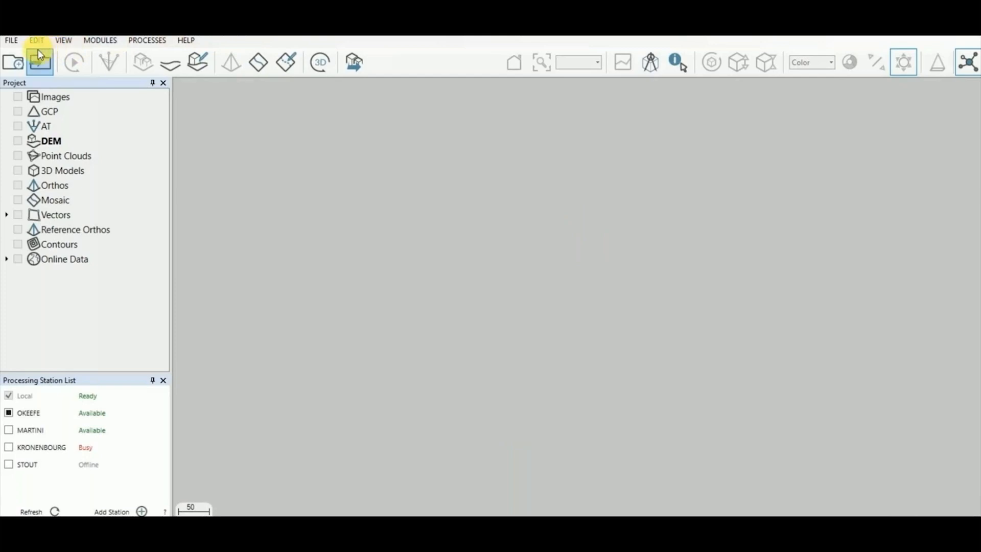
# Return to Correlator3D and review the temporary folder and distributed processing options in the general settings
pyautogui.click(11, 41)
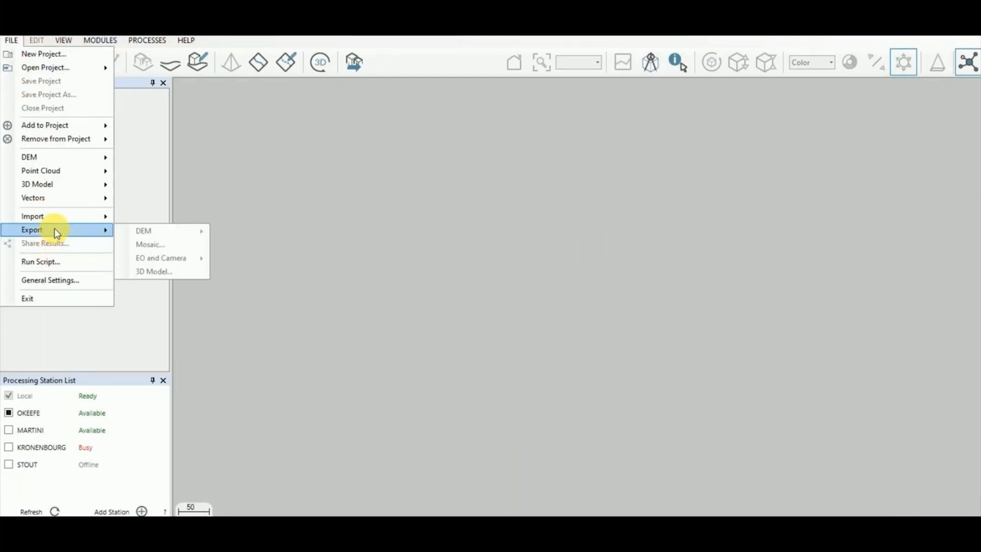
pyautogui.click(69, 279)
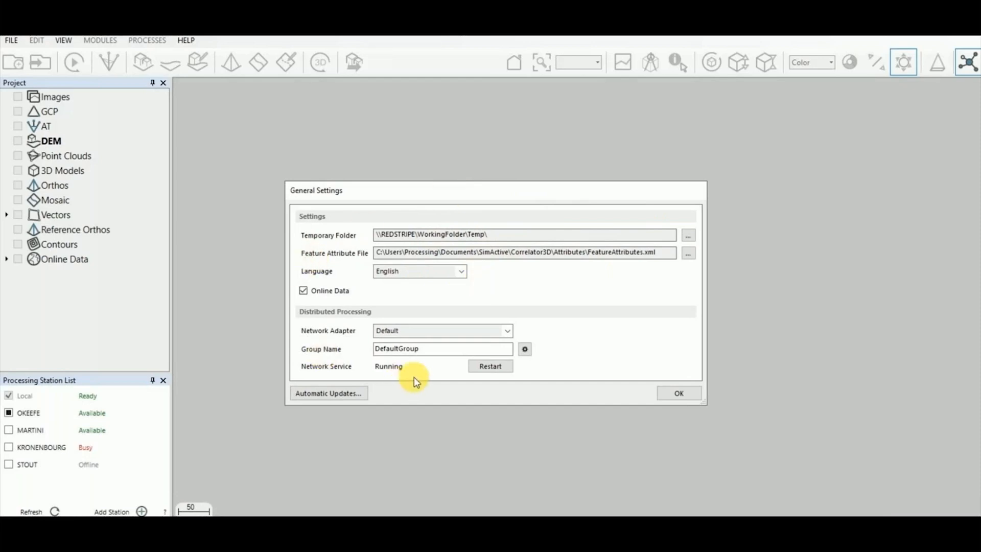
pyautogui.click(687, 394)
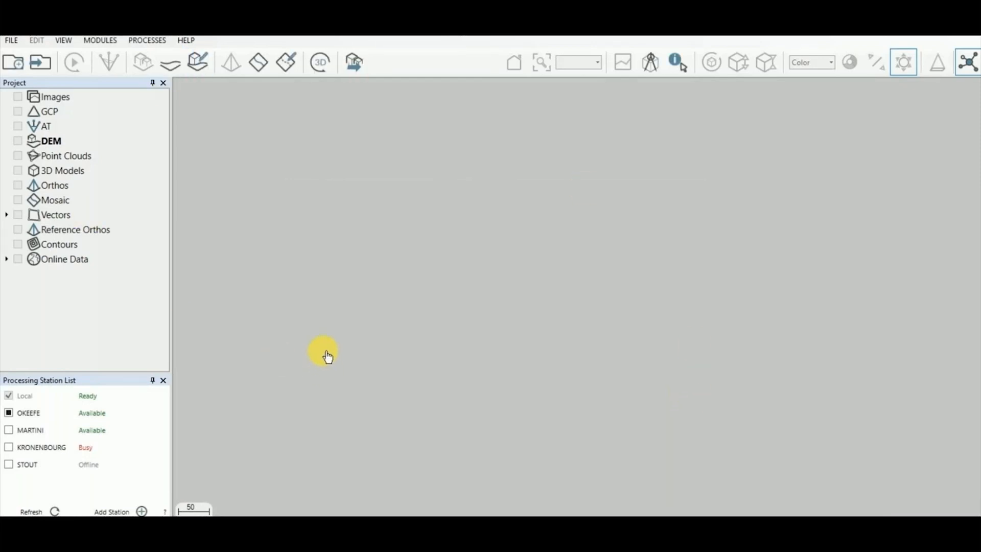
# Start a new Medium / Large Format project with one camera
pyautogui.click(12, 41)
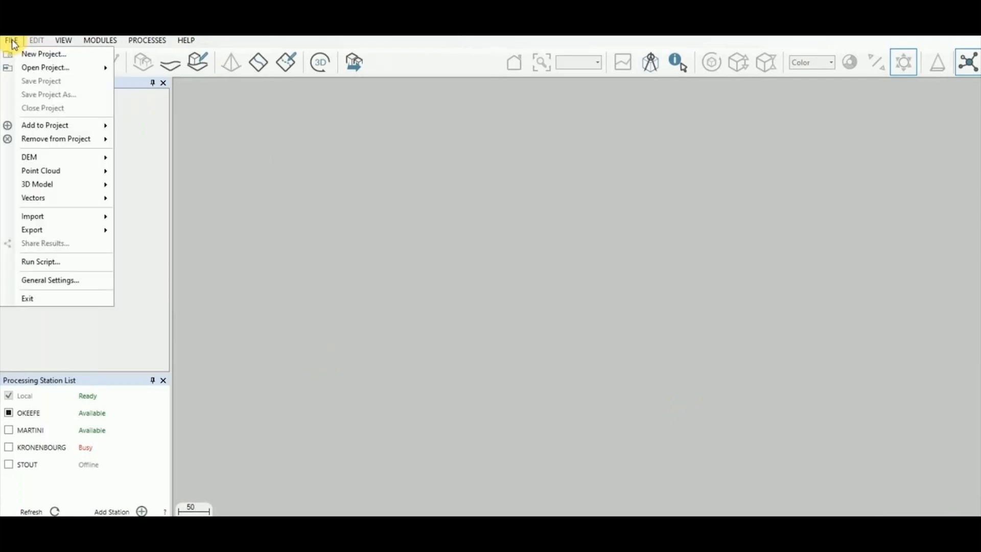
pyautogui.click(23, 55)
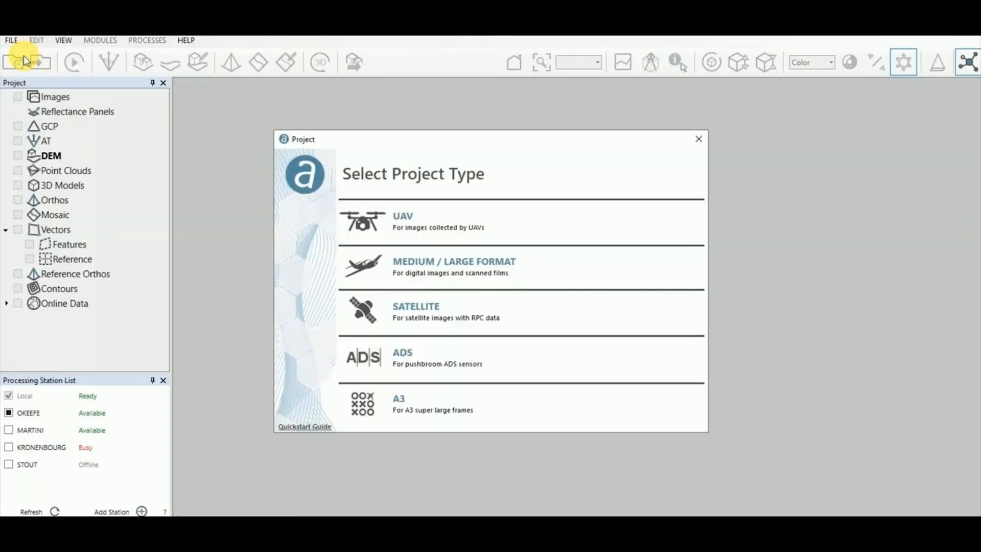
pyautogui.click(473, 263)
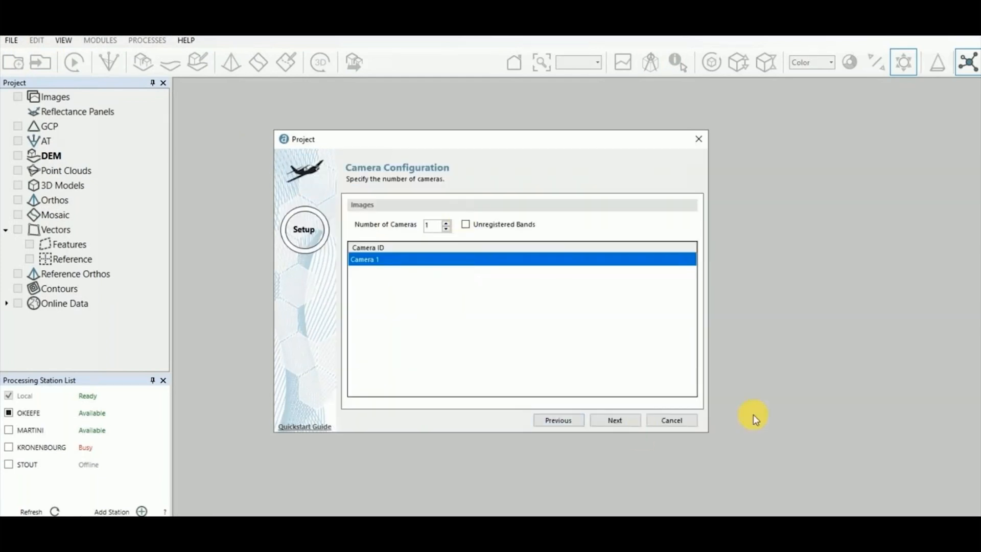
pyautogui.click(625, 423)
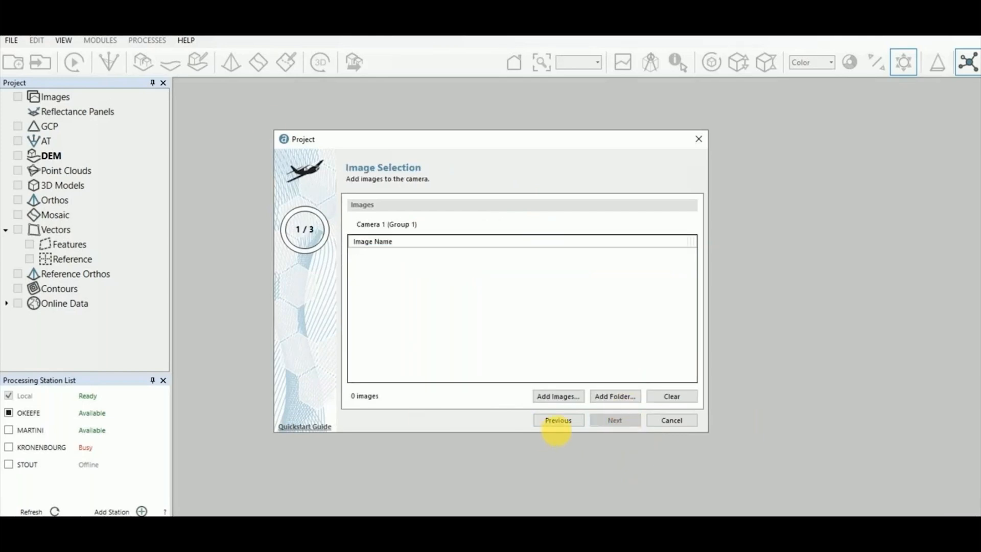
# Choose the Images folder at the network path \\REDSTRIPE\WorkingFolder\Webinar as the input image folder for Camera 1
pyautogui.click(616, 399)
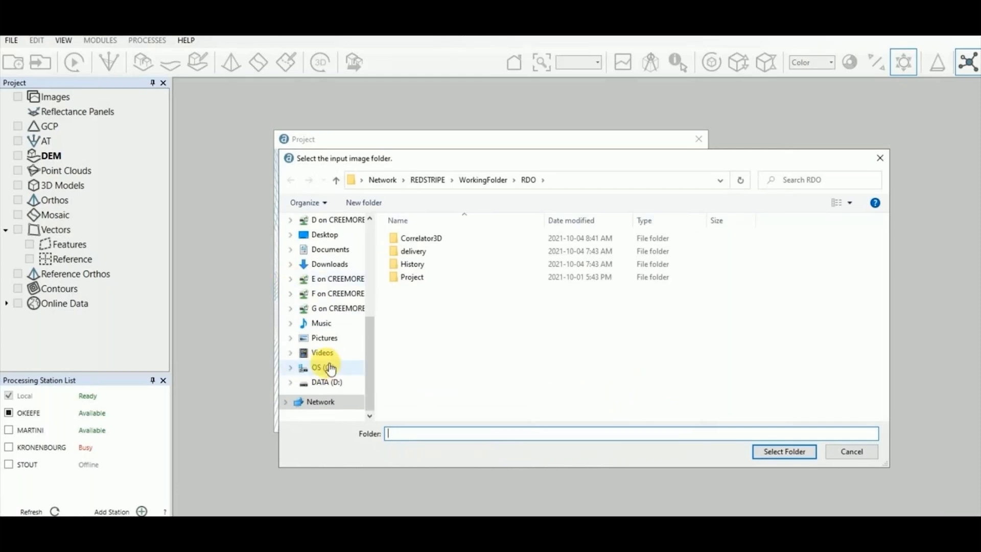
pyautogui.click(292, 406)
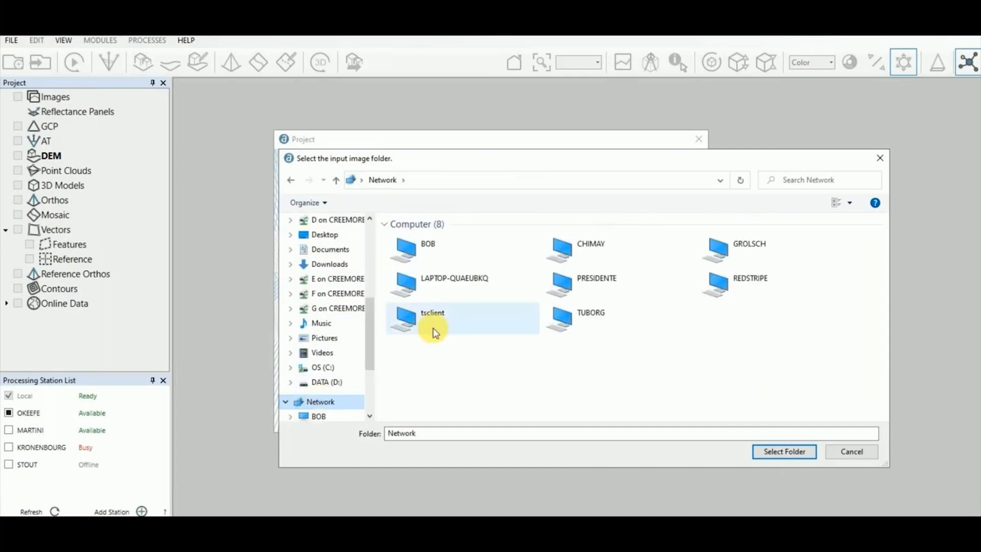
pyautogui.doubleClick(753, 278)
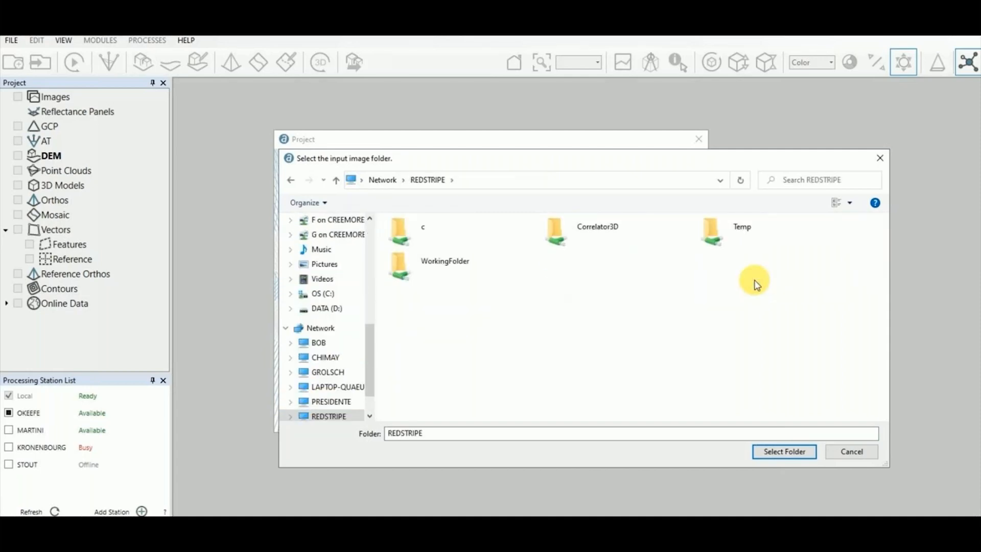
pyautogui.doubleClick(436, 262)
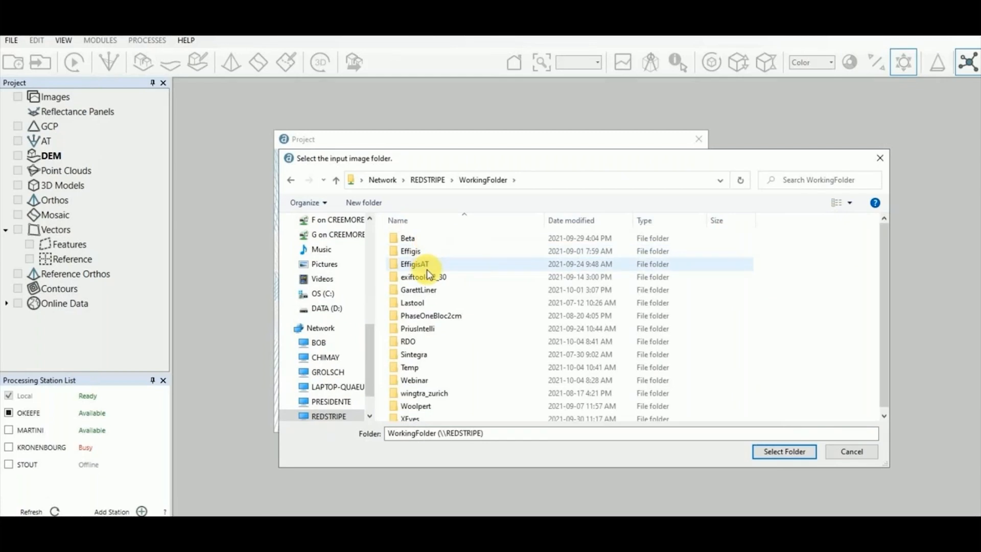
pyautogui.doubleClick(415, 379)
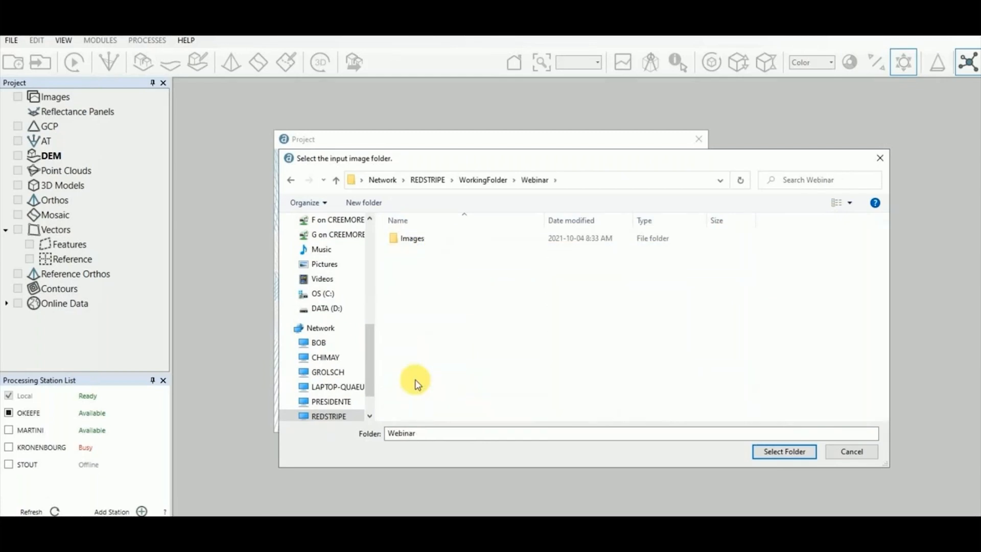
pyautogui.click(416, 239)
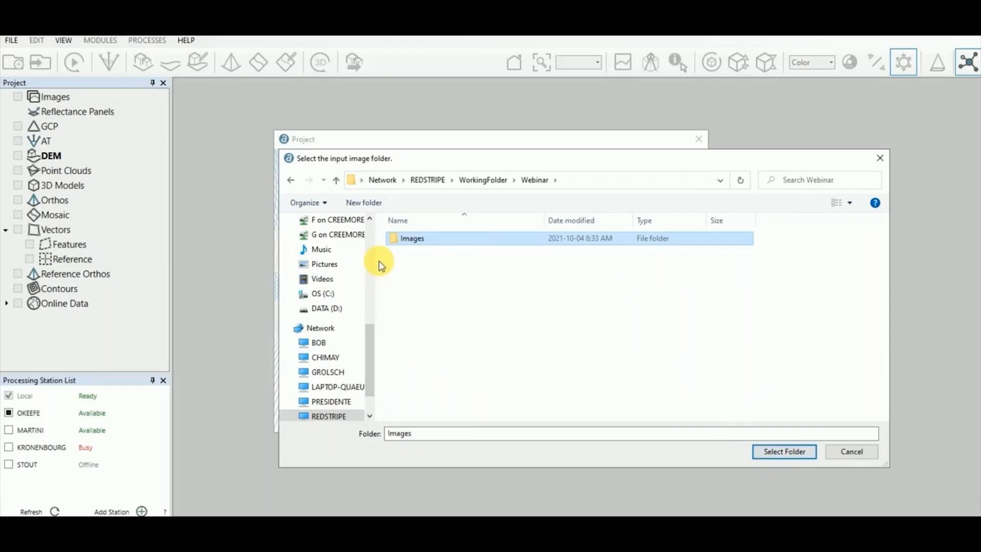
pyautogui.doubleClick(409, 239)
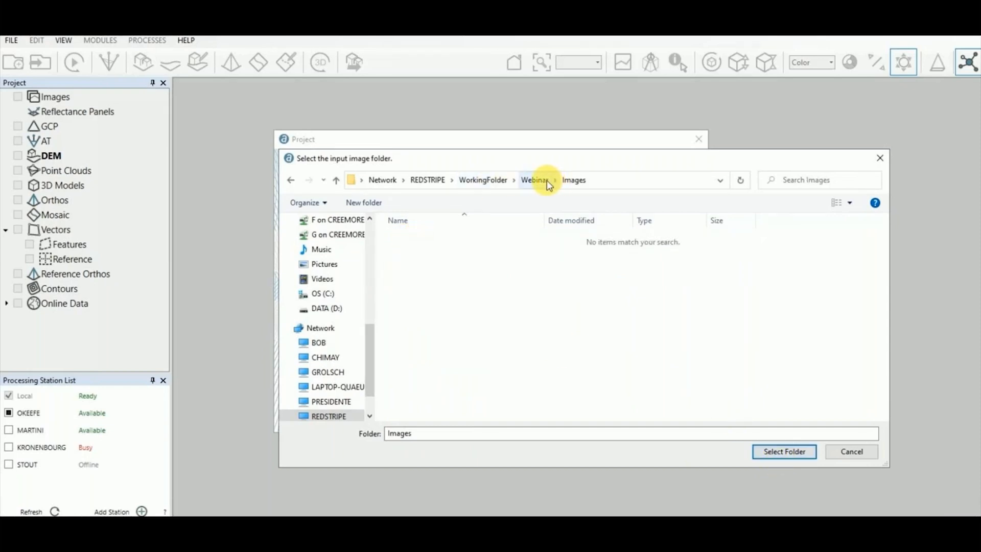
pyautogui.click(547, 180)
pyautogui.click(400, 241)
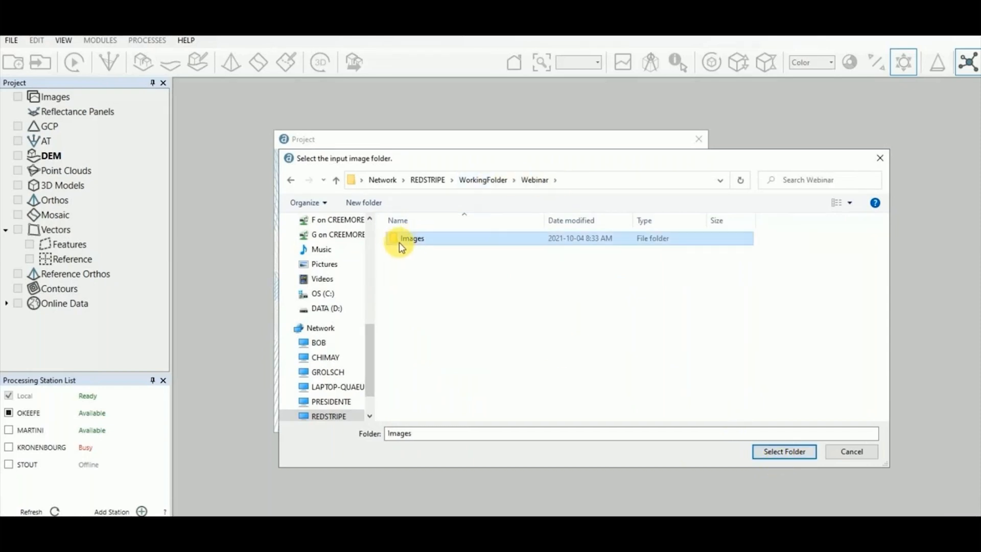
pyautogui.click(774, 454)
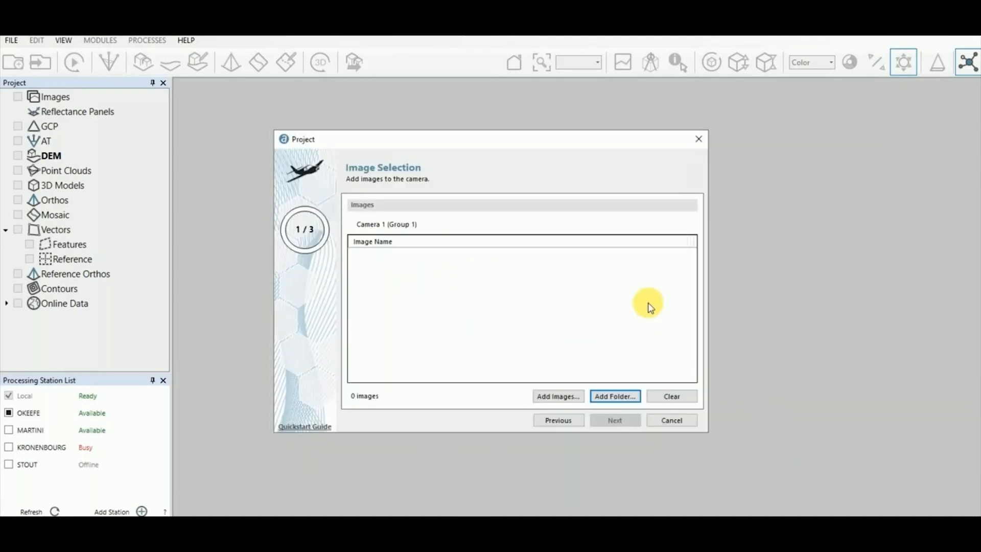
pyautogui.click(620, 398)
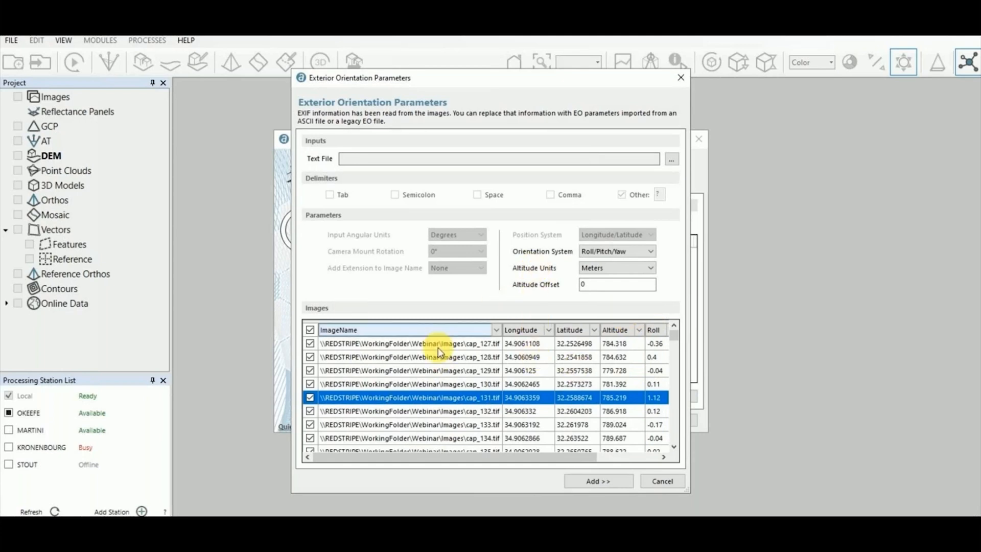
# Add all listed images with their EXIF orientation parameters, accepting the UTM WGS84 projection in meters, zone 36 N
pyautogui.moveTo(545, 456); pyautogui.dragTo(499, 440)
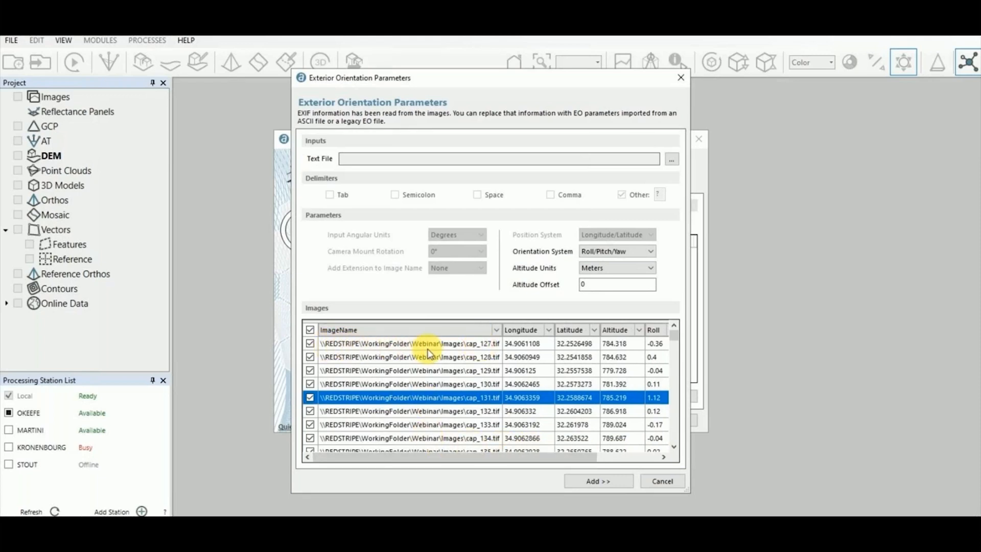
pyautogui.click(618, 484)
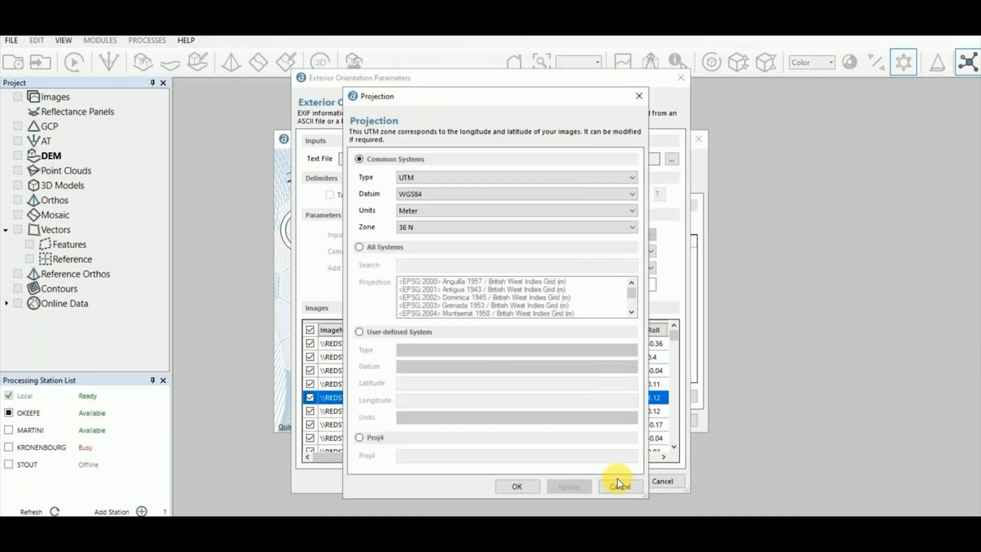
pyautogui.click(516, 486)
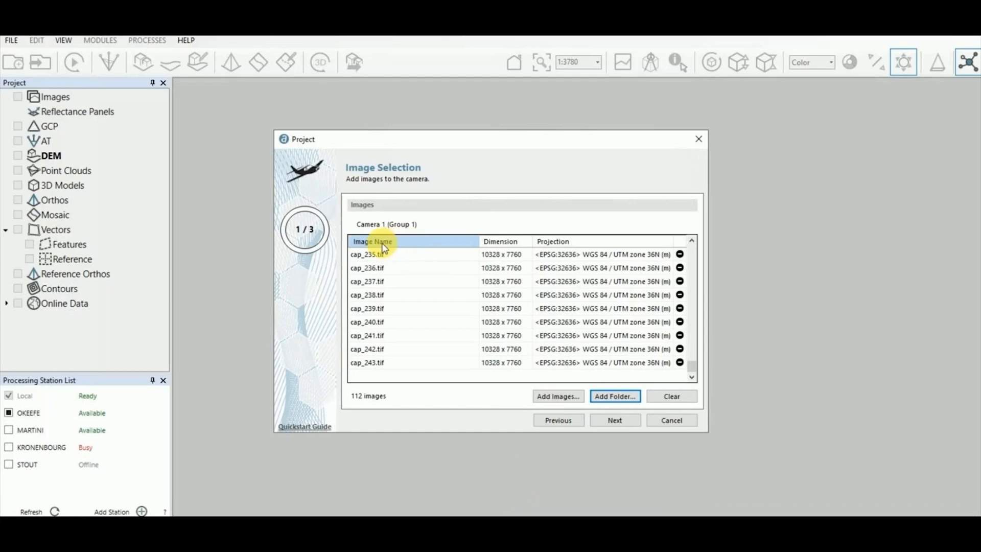
# Accept the images and camera parameters, set the project folder to \\REDSTRIPE\WorkingFolder\Webinar, and finish creating the project
pyautogui.click(632, 427)
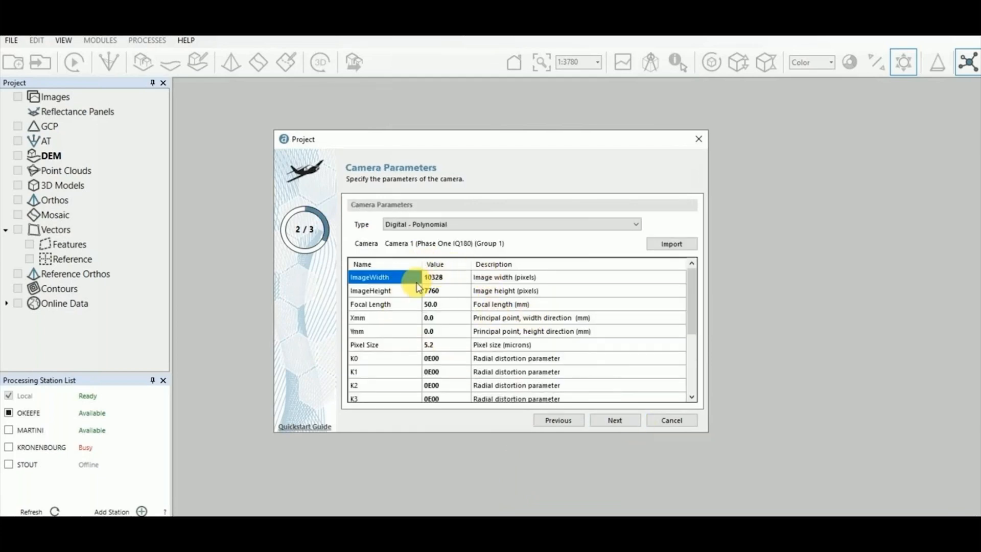
pyautogui.click(624, 422)
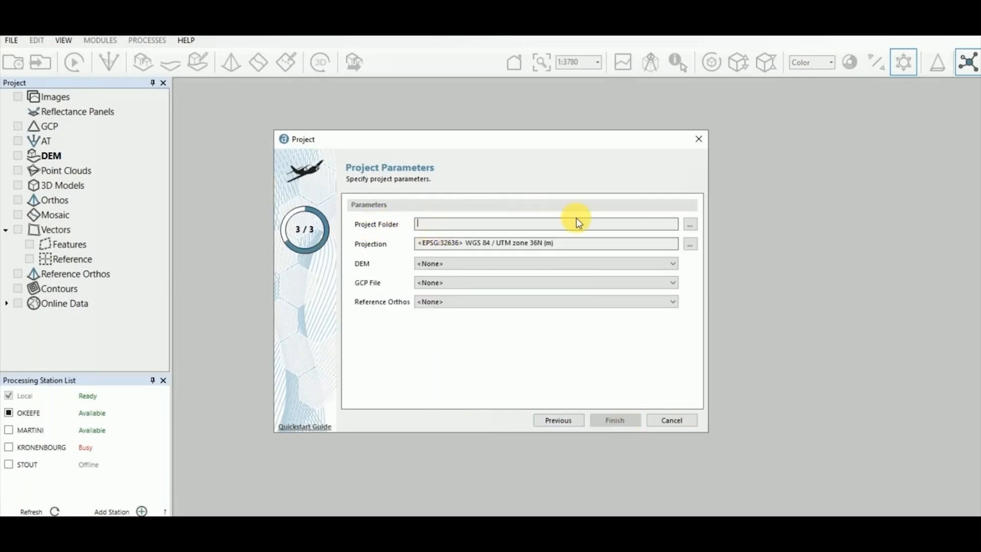
pyautogui.click(691, 225)
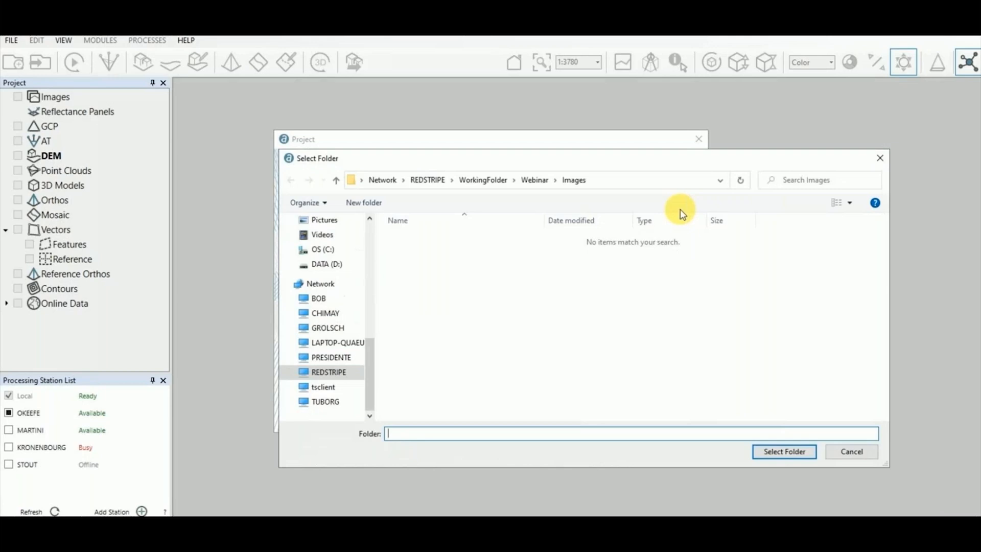
pyautogui.click(535, 180)
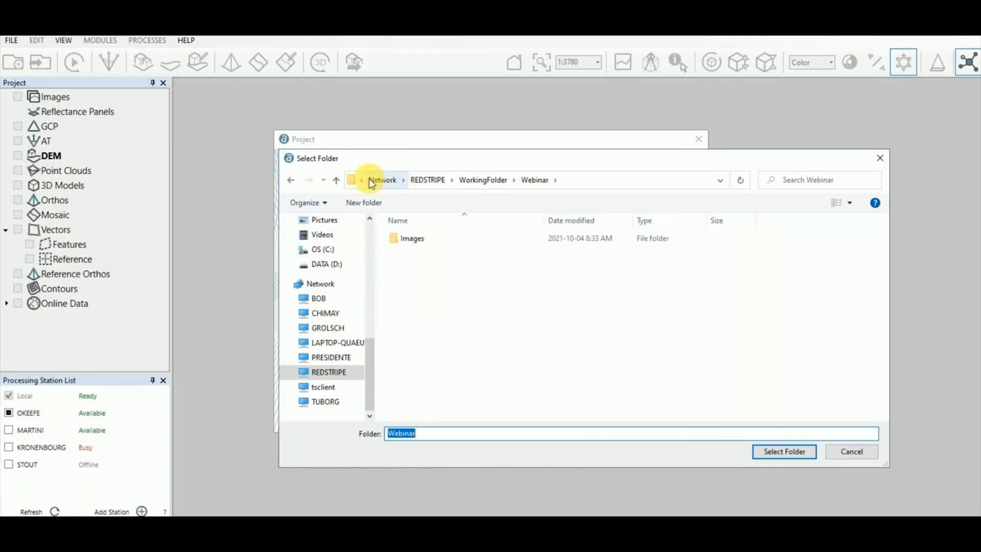
pyautogui.click(605, 179)
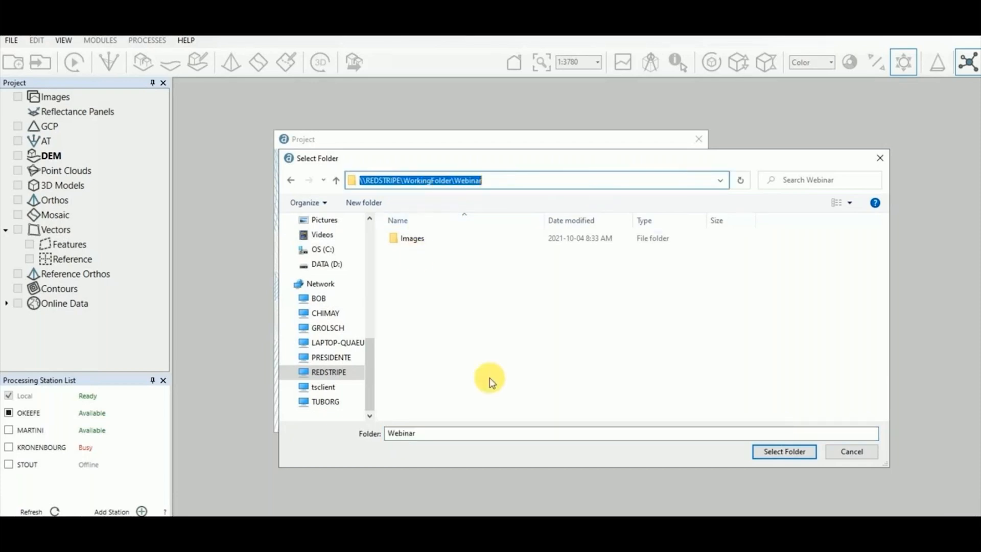
pyautogui.click(766, 449)
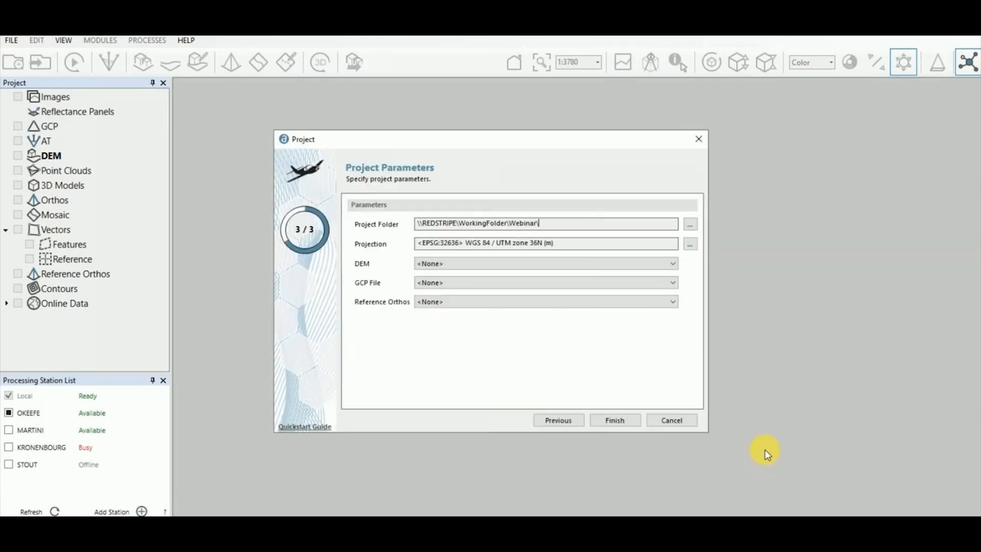
pyautogui.click(616, 421)
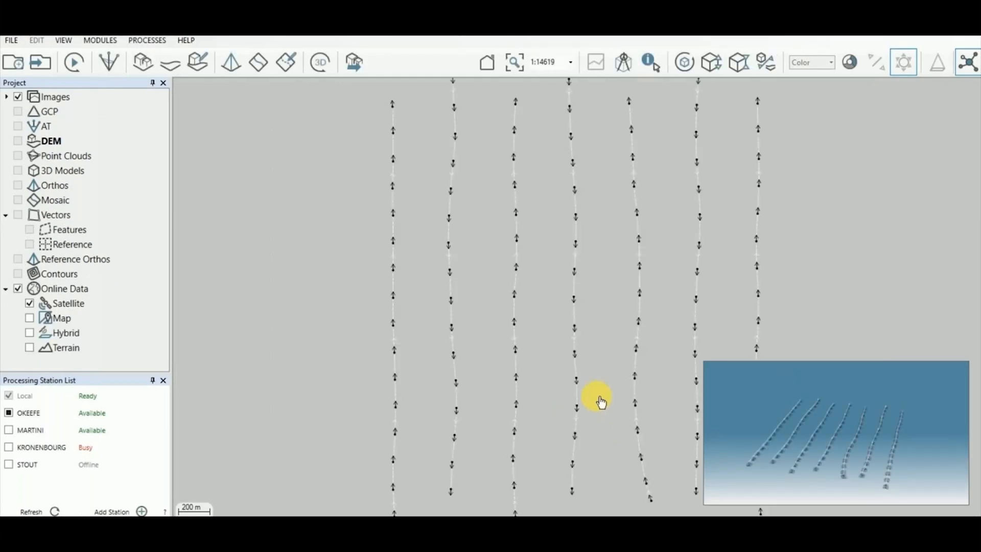
# Start the aerial triangulation module and run tie point extraction on the project images
pyautogui.scroll(-1, 653, 223)
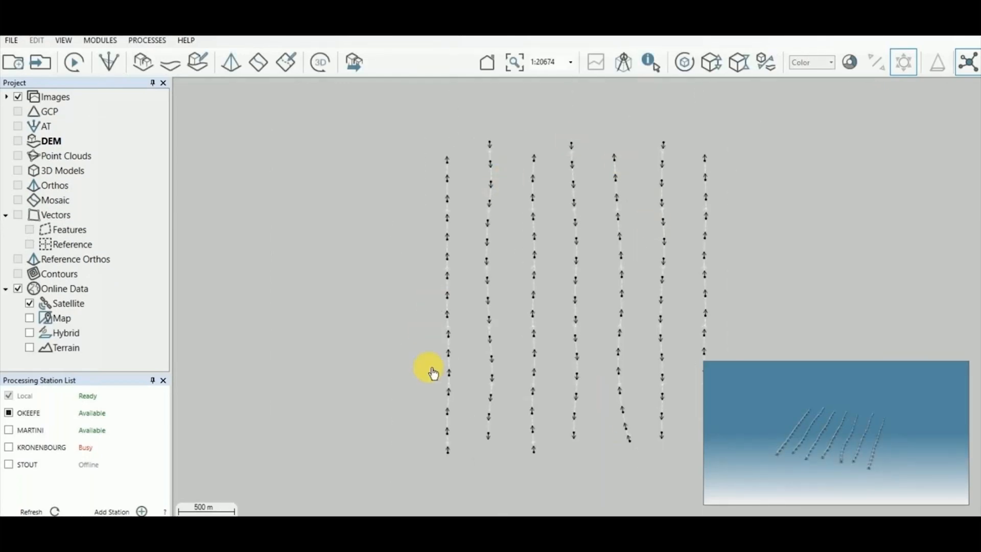
pyautogui.moveTo(672, 354); pyautogui.dragTo(608, 336)
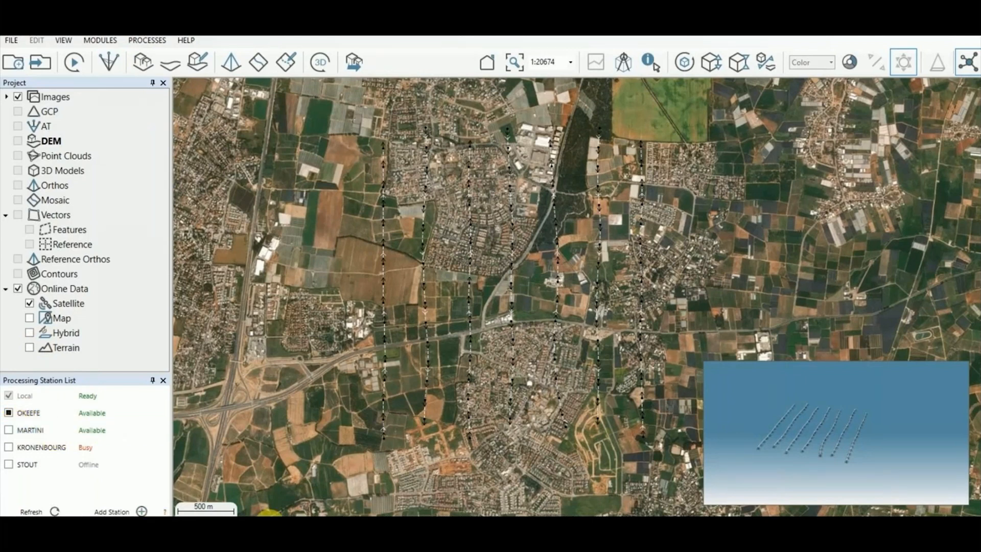
pyautogui.click(112, 62)
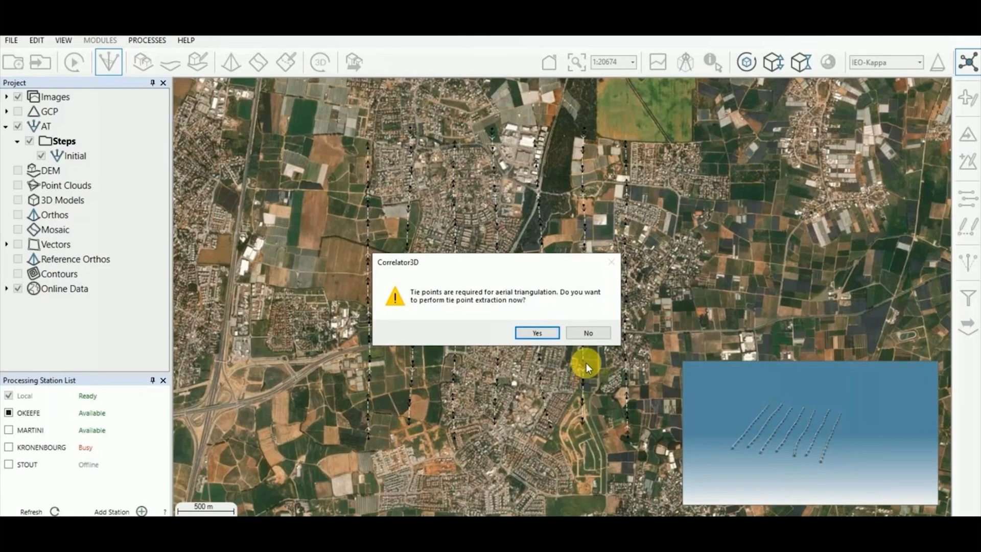
pyautogui.press('Return')
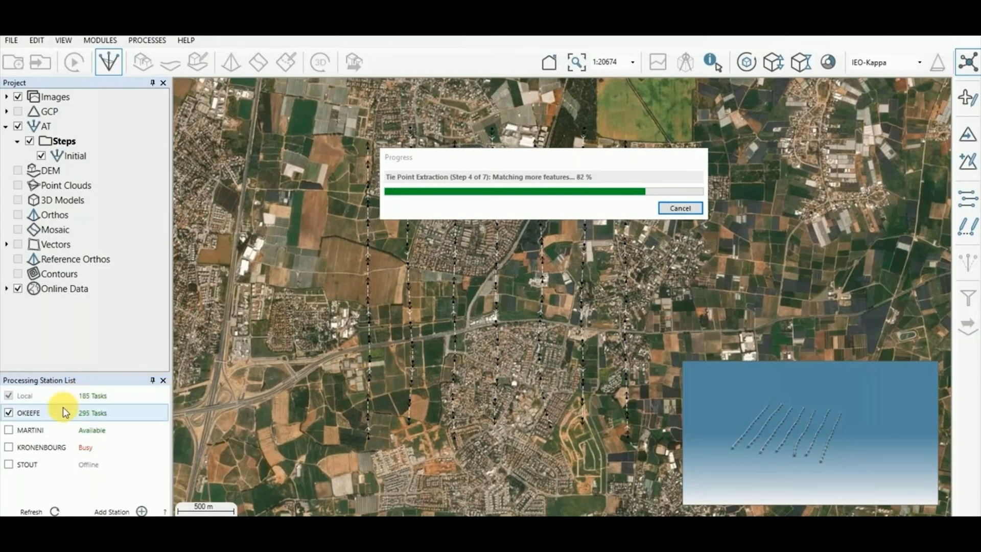
# Exclude station OKEEFE from the running tie point extraction and include it again
pyautogui.click(7, 414)
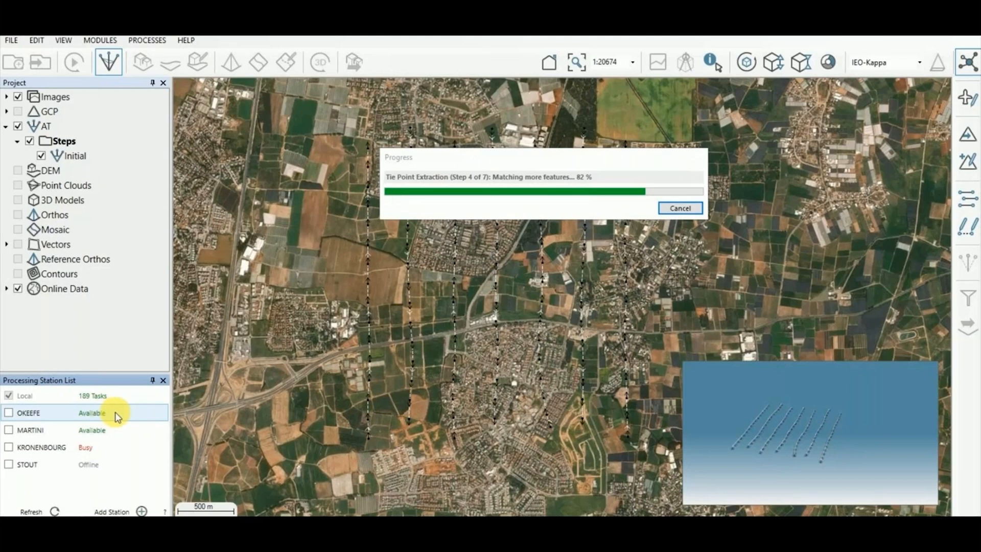
pyautogui.click(8, 413)
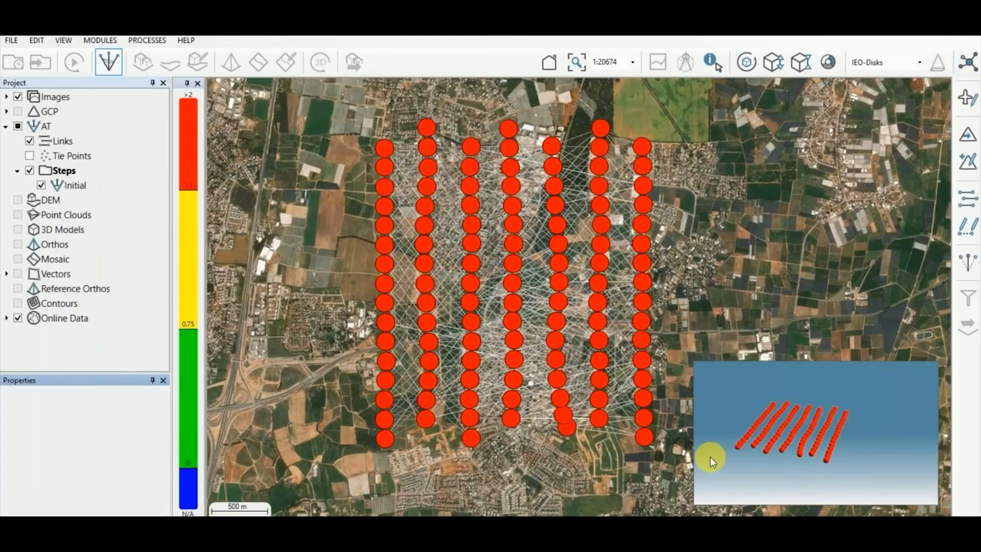
# Show the processing stations and run a bundle adjustment with Full AT Unconstrained, unconstrained sensor calibration and no image filtering
pyautogui.click(968, 61)
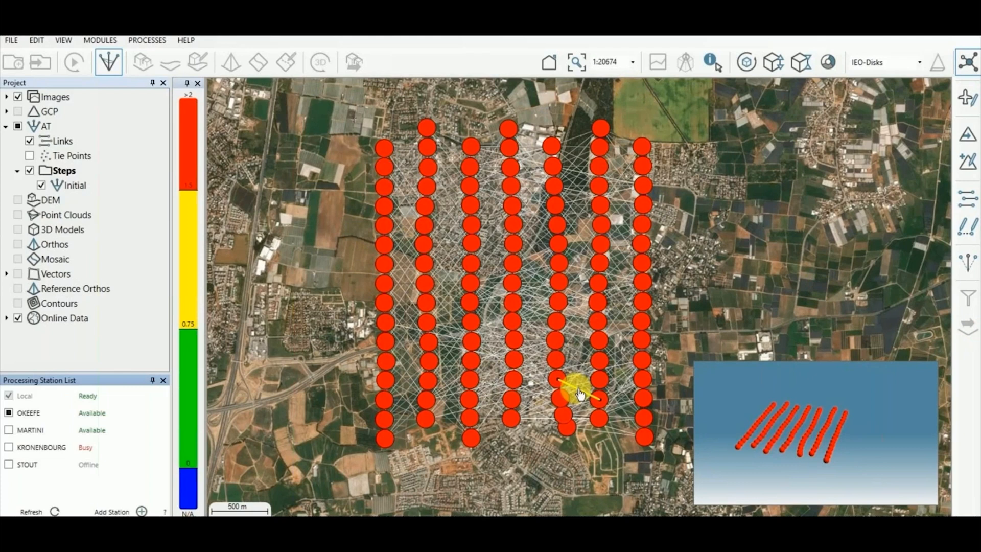
pyautogui.click(968, 261)
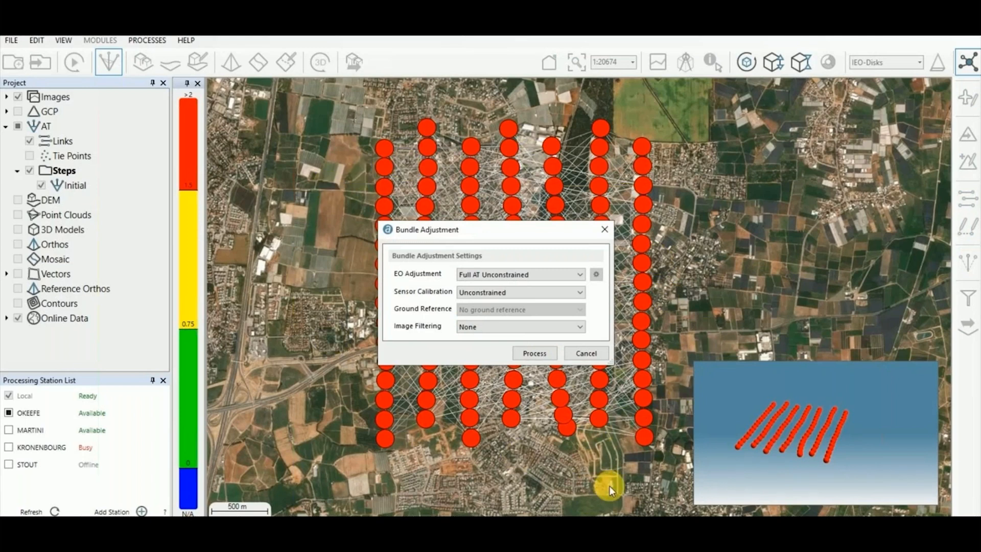
pyautogui.click(533, 353)
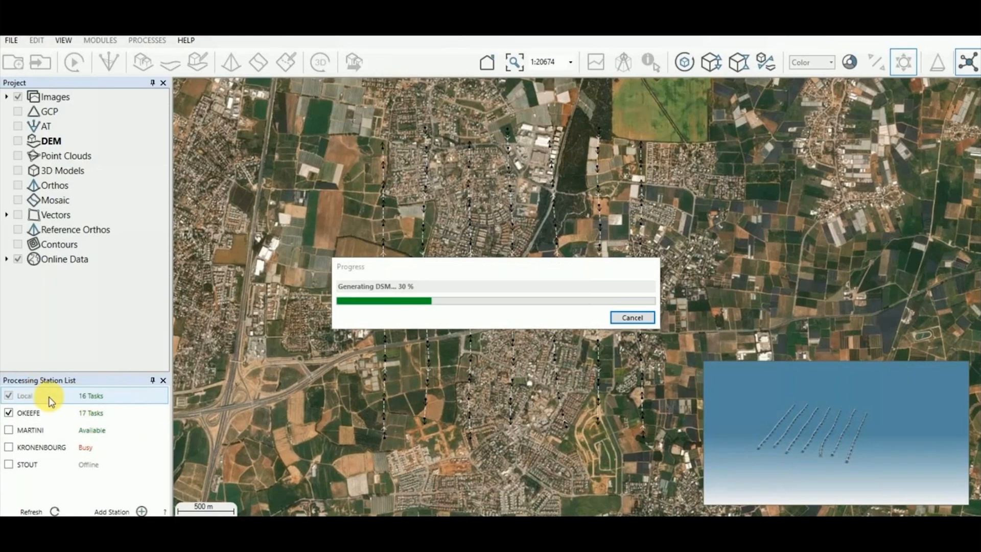
# Exclude station OKEEFE during DSM generation, check the task messages in the log, and include the station again
pyautogui.click(9, 413)
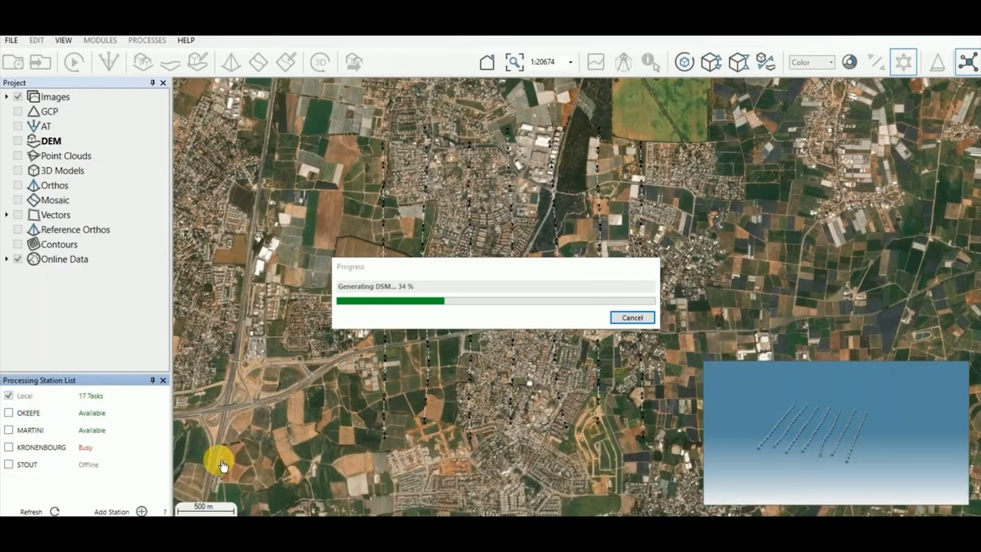
pyautogui.click(11, 516)
pyautogui.scroll(-1, 91, 500)
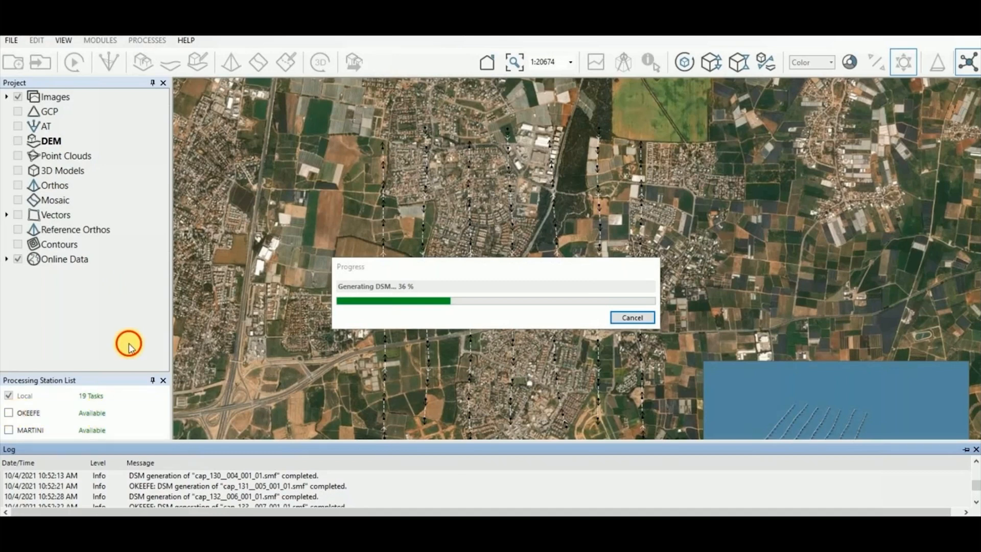
pyautogui.click(8, 414)
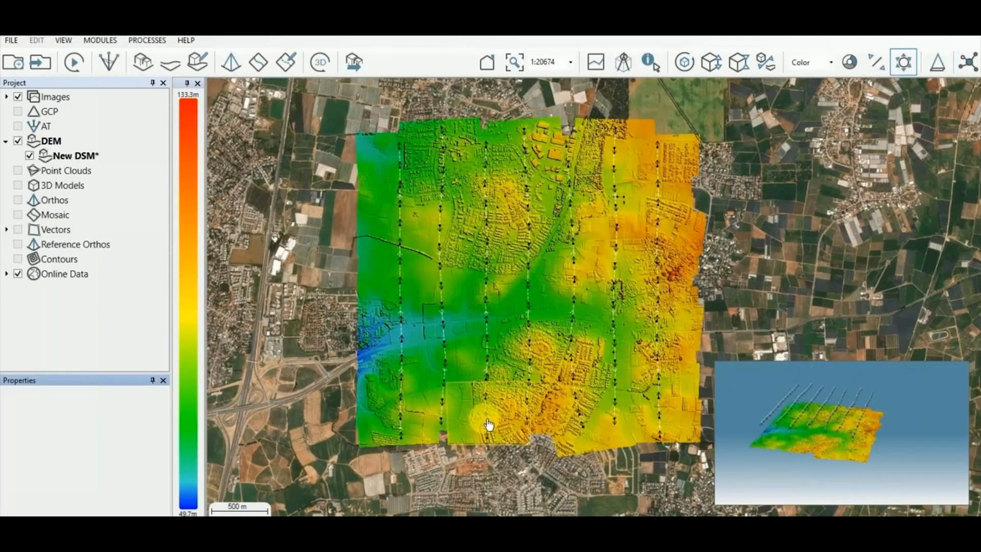
# Examine the generated DSM up close, including the buildings, fields, road corridor and outer edges of the coverage
pyautogui.scroll(8, 646, 278)
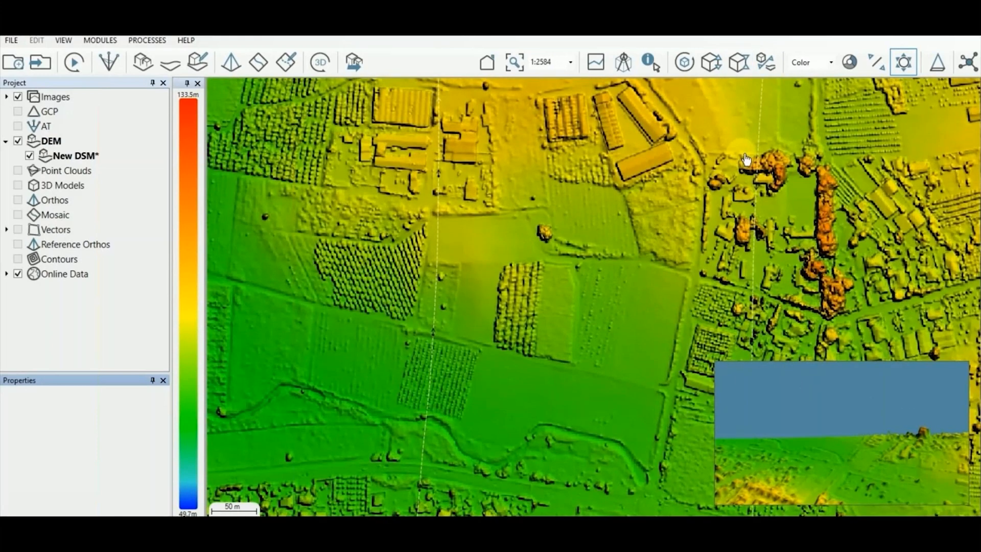
pyautogui.moveTo(766, 225); pyautogui.dragTo(522, 276)
pyautogui.moveTo(793, 184); pyautogui.dragTo(587, 374)
pyautogui.scroll(4, 636, 284)
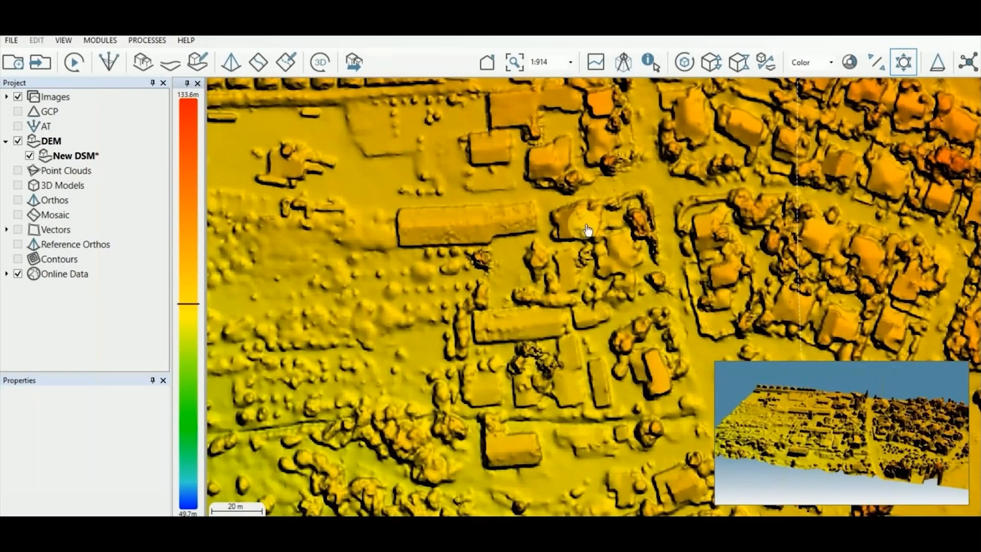
pyautogui.moveTo(539, 176); pyautogui.dragTo(664, 480)
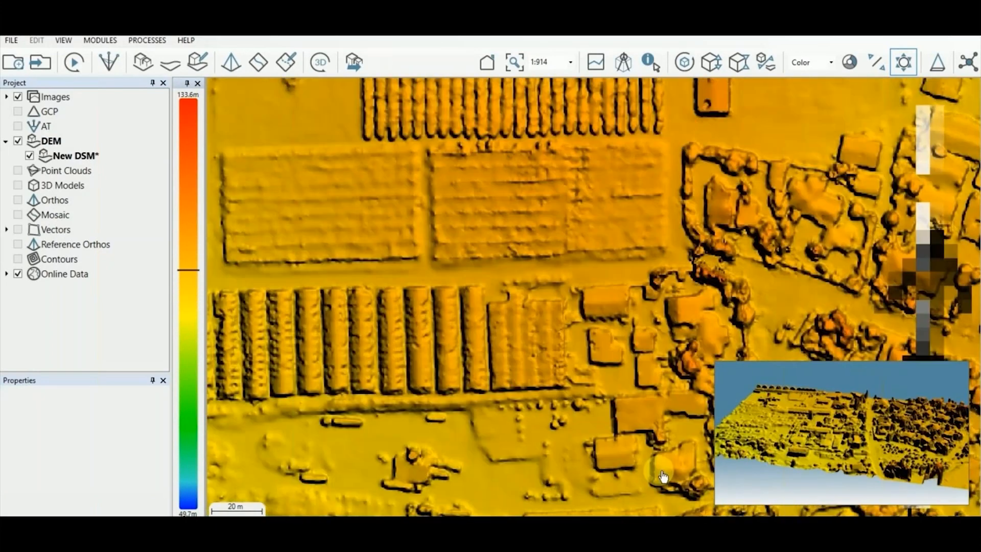
pyautogui.scroll(-2, 551, 382)
pyautogui.scroll(-3, 405, 284)
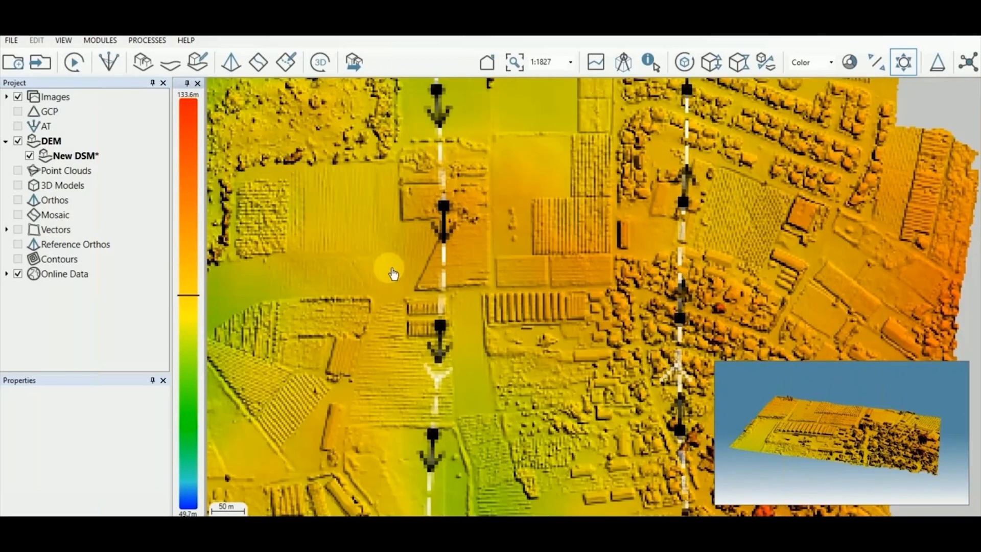
pyautogui.moveTo(388, 272); pyautogui.dragTo(691, 272)
pyautogui.moveTo(468, 329); pyautogui.dragTo(663, 377)
pyautogui.moveTo(395, 389); pyautogui.dragTo(515, 197)
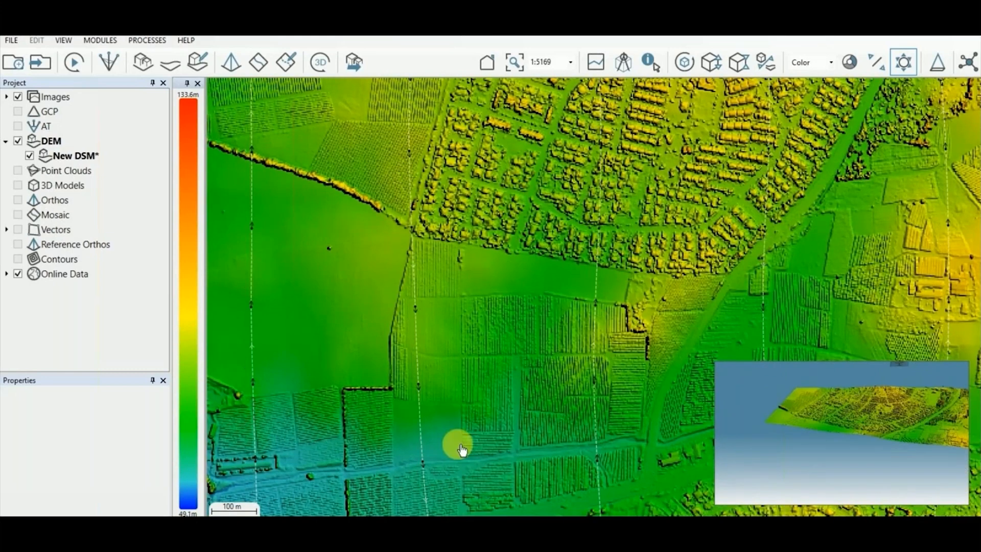
pyautogui.moveTo(455, 453); pyautogui.dragTo(491, 209)
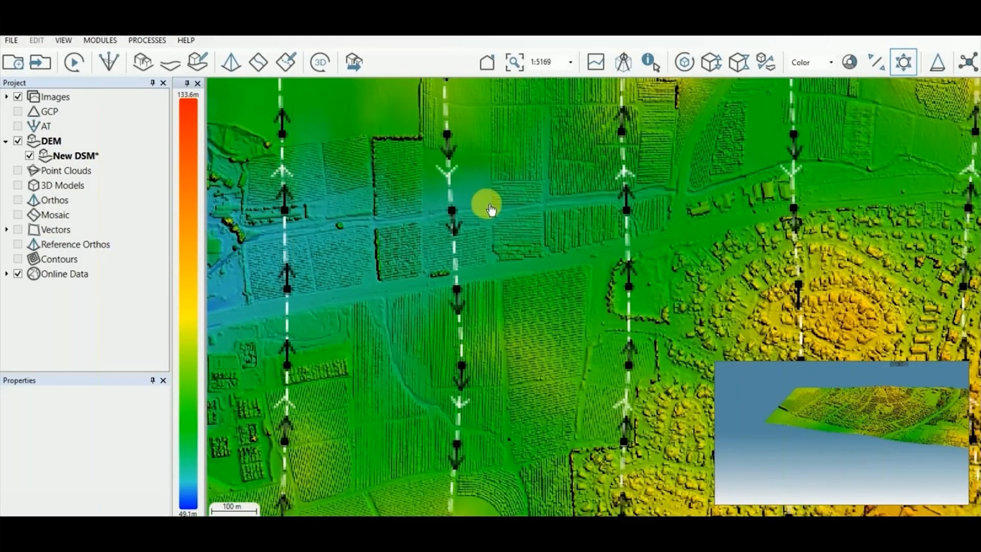
pyautogui.moveTo(458, 385); pyautogui.dragTo(679, 324)
pyautogui.moveTo(675, 409); pyautogui.dragTo(475, 247)
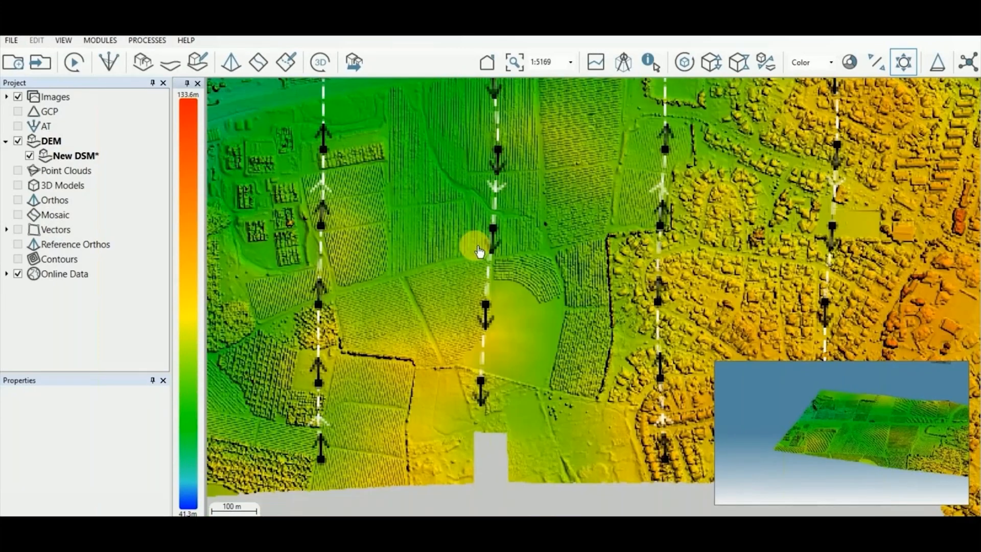
# Start DTM extraction, agree to save the changed DSM, and create a DEM folder inside the Correlator3D project folder
pyautogui.click(193, 66)
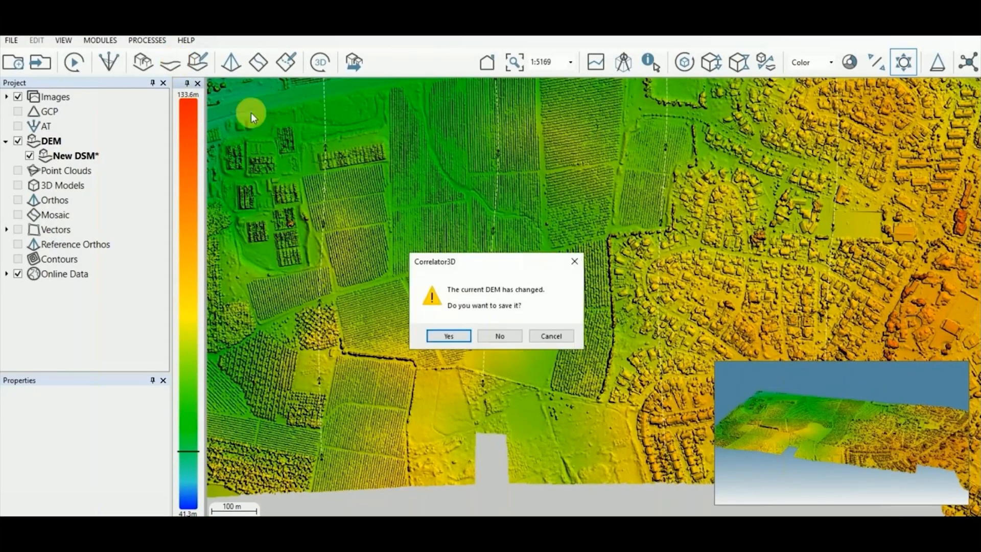
pyautogui.click(446, 336)
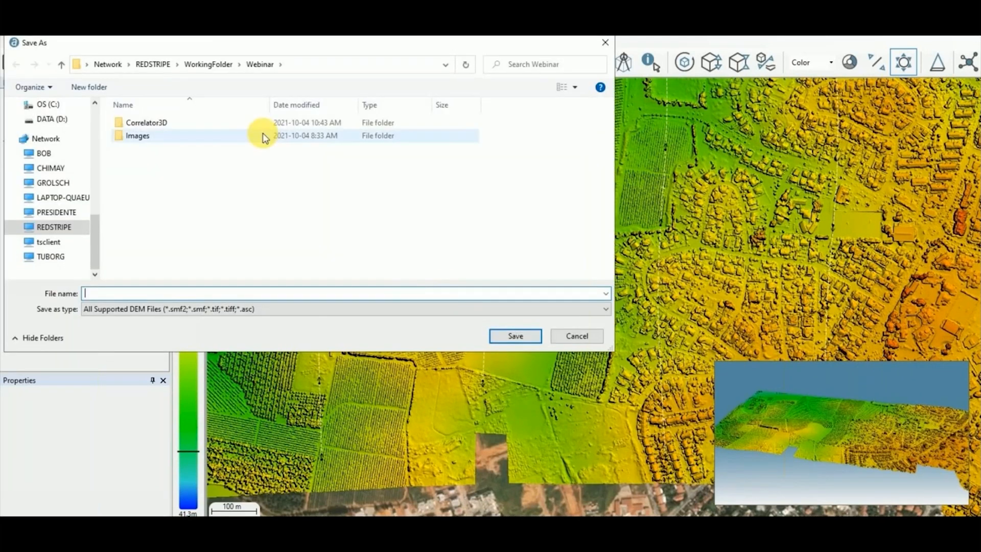
pyautogui.doubleClick(166, 123)
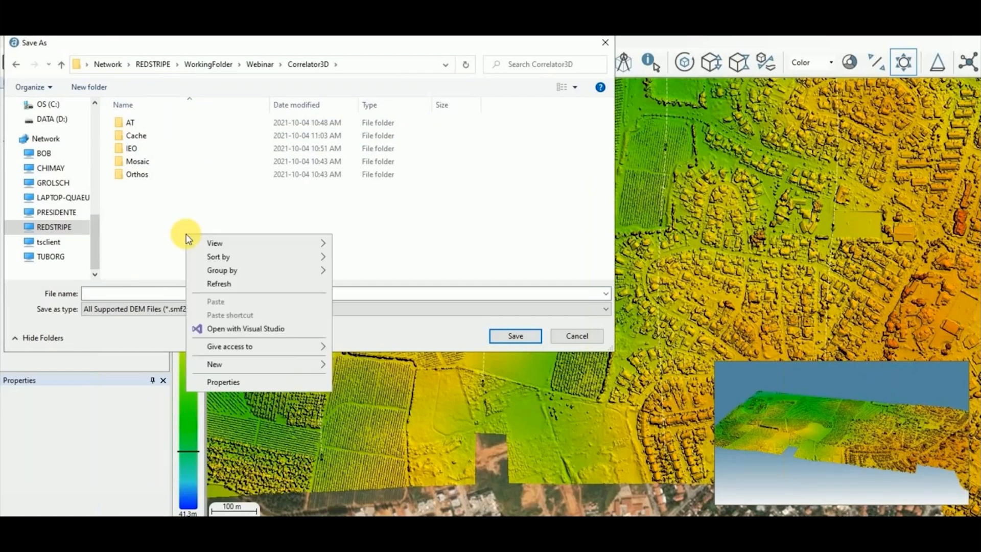
pyautogui.moveTo(229, 370)
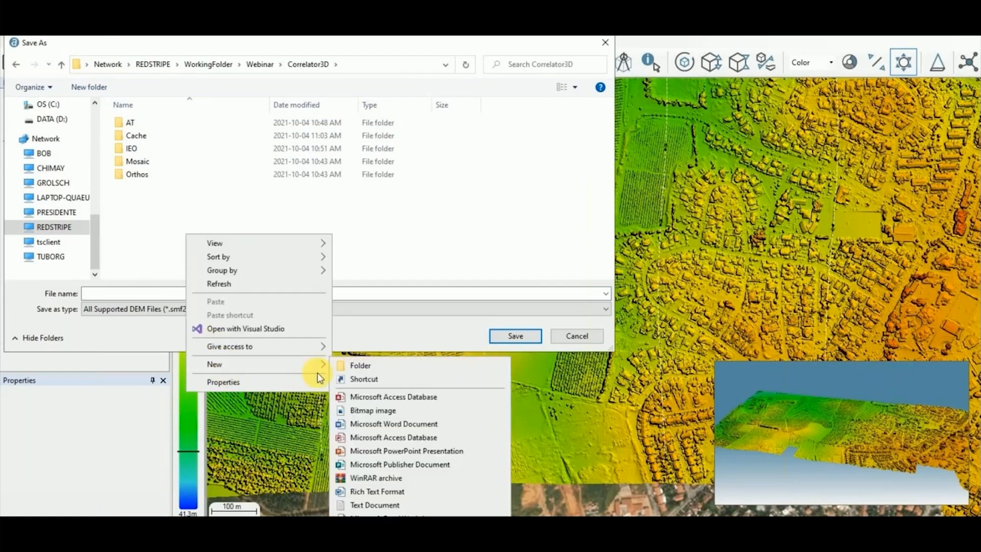
pyautogui.click(361, 367)
pyautogui.write('DEM')
pyautogui.press('Return')
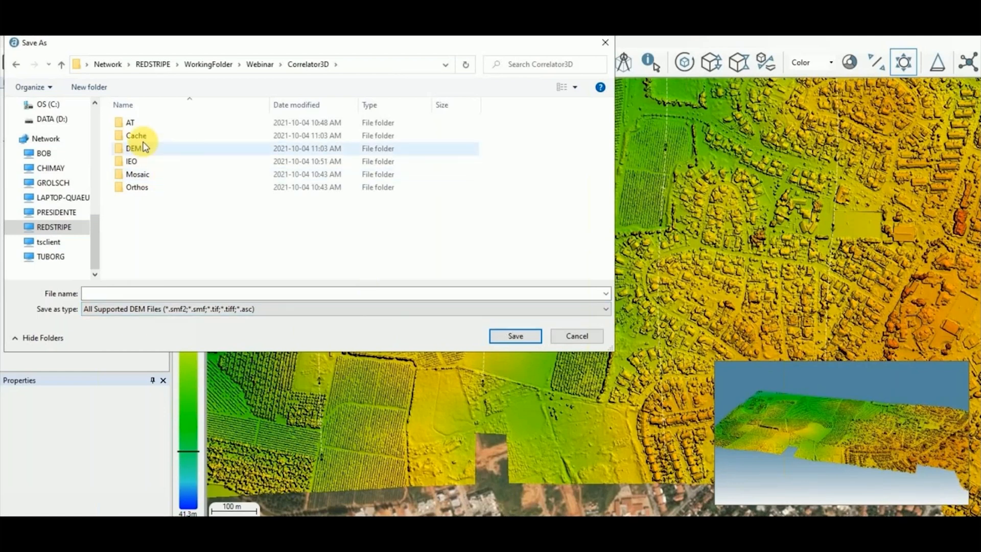
# Save the surface model as DSM in the new DEM folder
pyautogui.doubleClick(142, 147)
pyautogui.click(140, 296)
pyautogui.write('DSM')
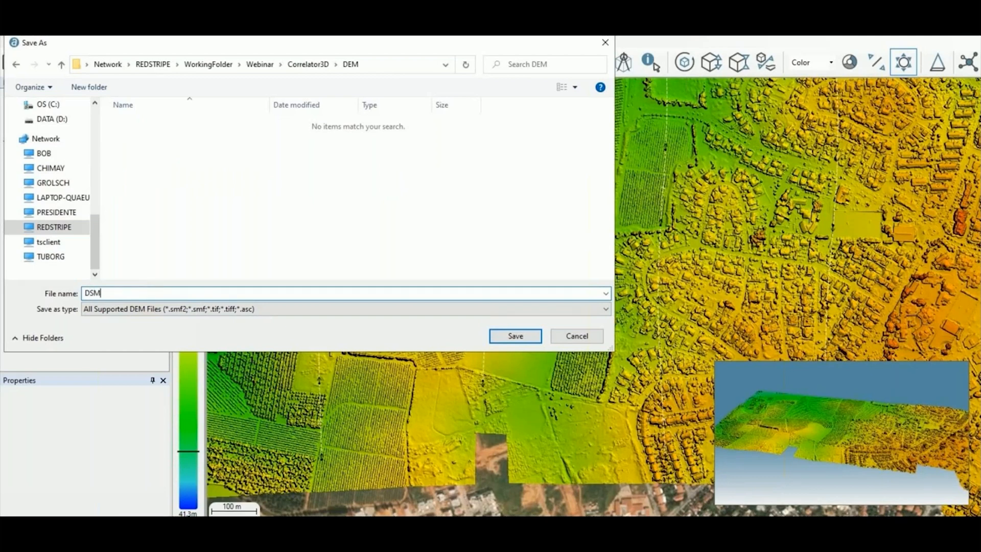
pyautogui.press('Return')
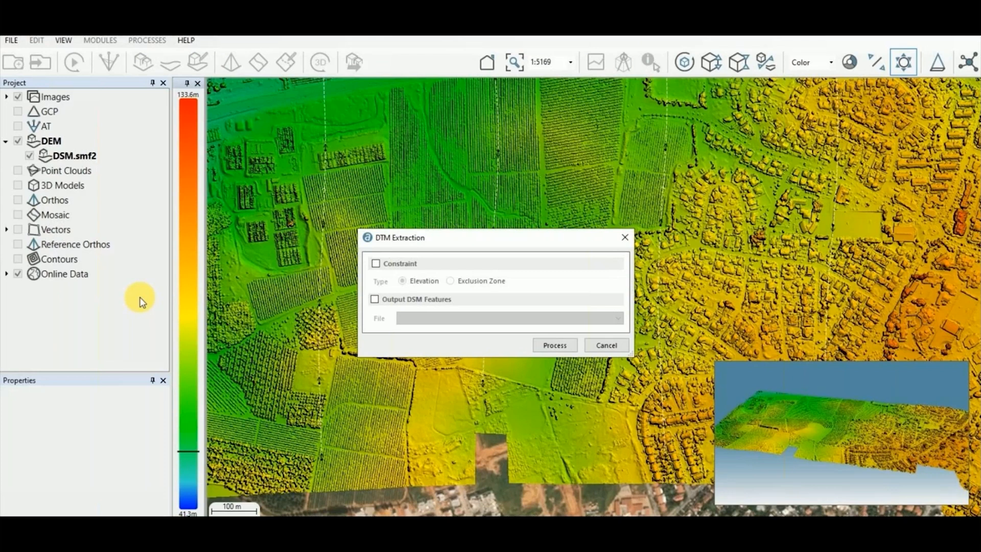
# Extract the DTM without a constraint or DSM feature output, and save it as DTM in the DEM folder
pyautogui.click(556, 348)
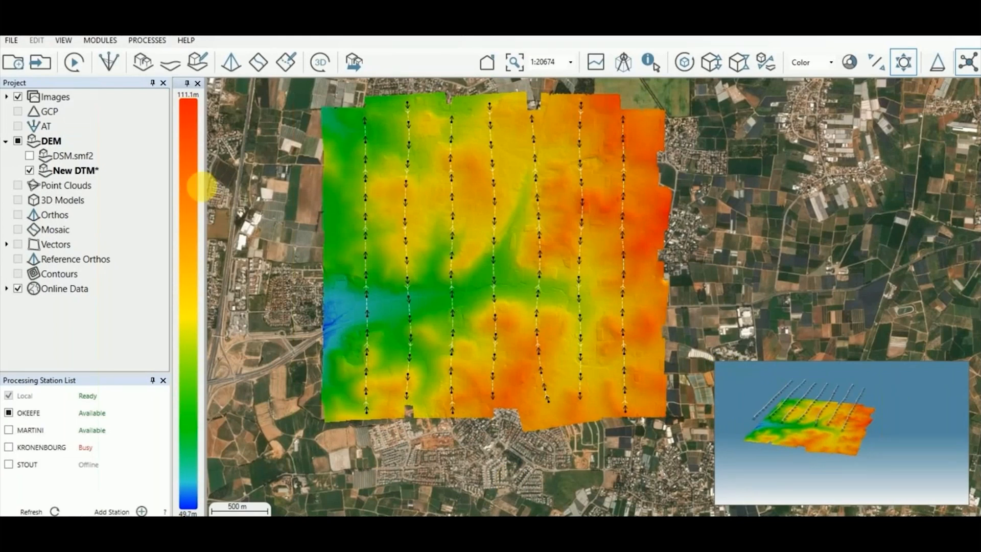
pyautogui.click(153, 169)
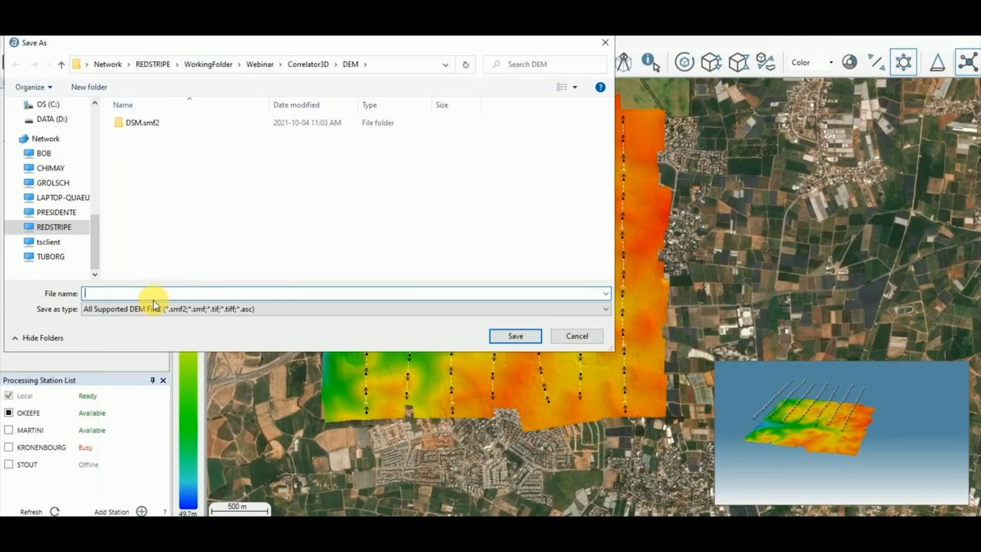
pyautogui.write('DTM')
pyautogui.click(503, 337)
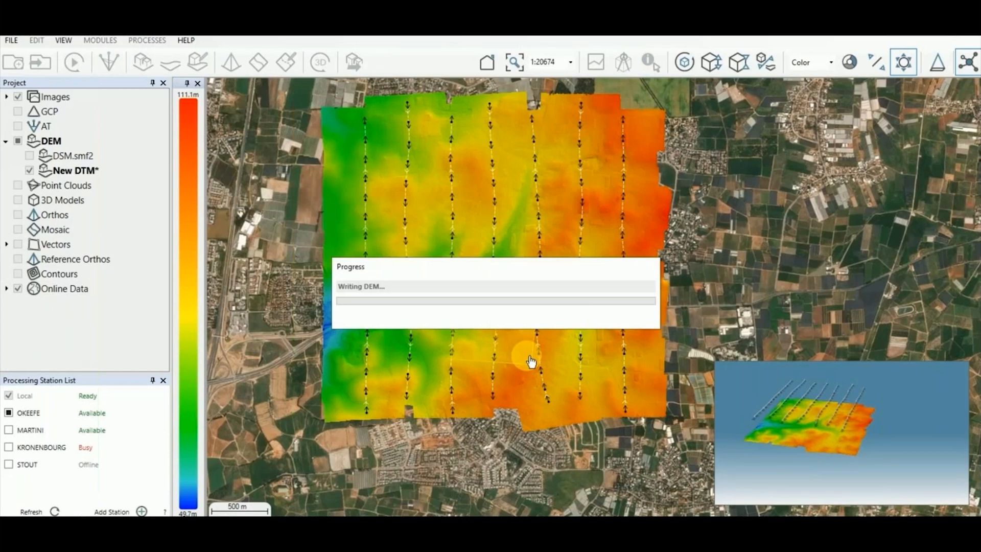
# Orthorectify the images using the DTM, with tiled GeoTIFF output at 0.07 m resolution and JPEG in TIFF compression
pyautogui.click(229, 66)
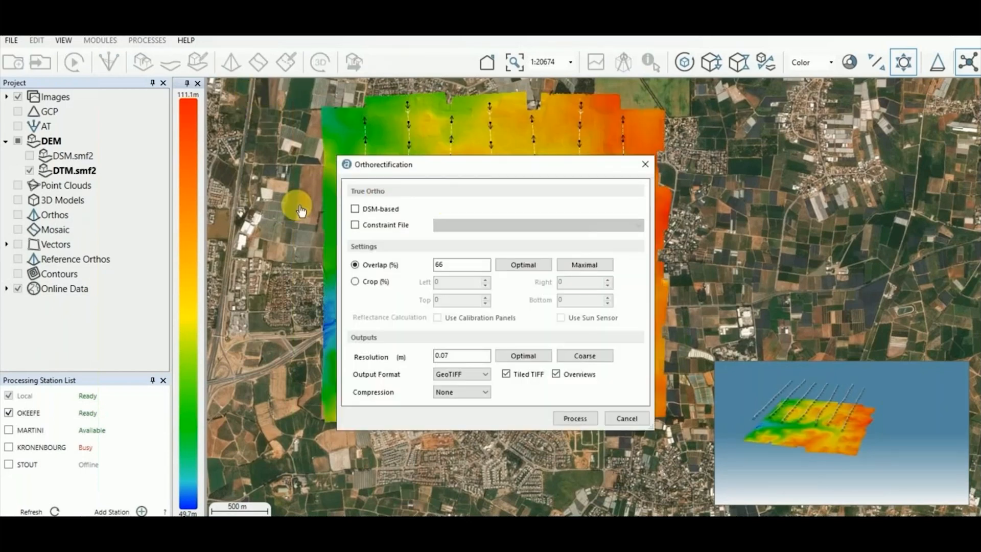
pyautogui.click(485, 392)
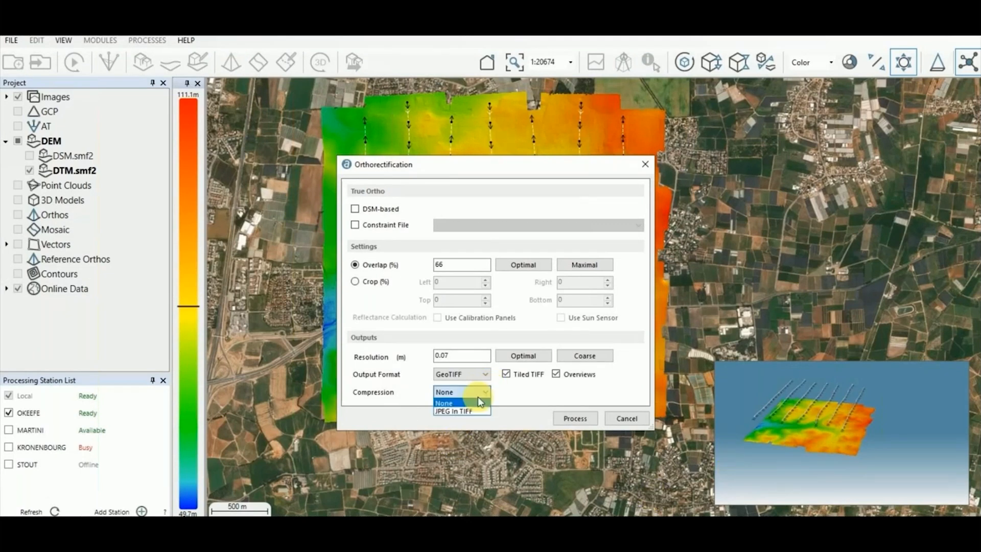
pyautogui.click(445, 412)
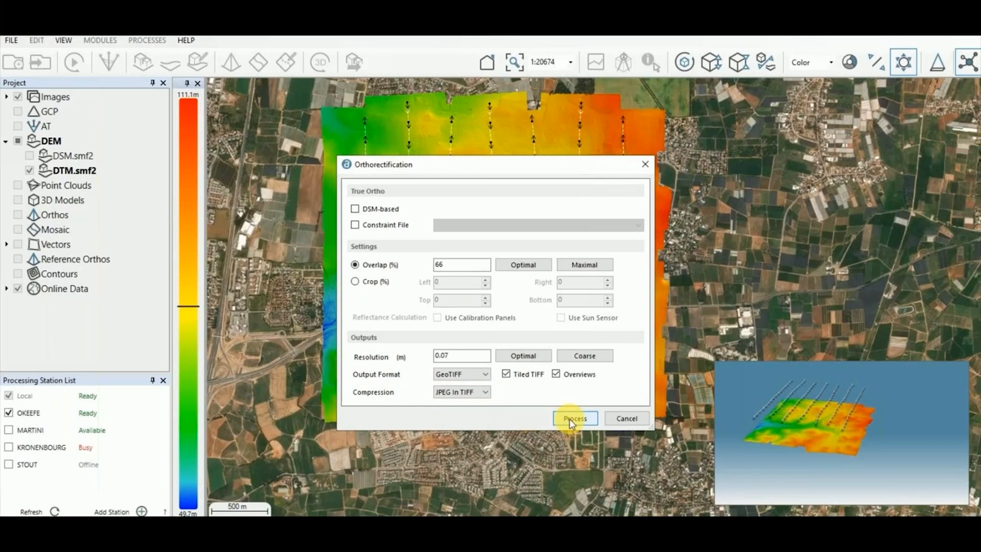
pyautogui.click(575, 418)
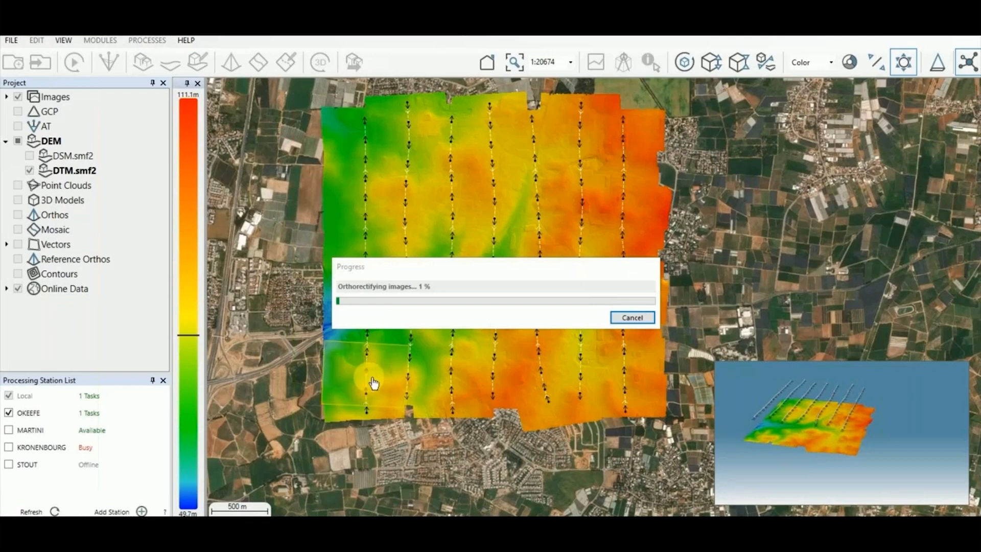
pyautogui.scroll(3, 369, 371)
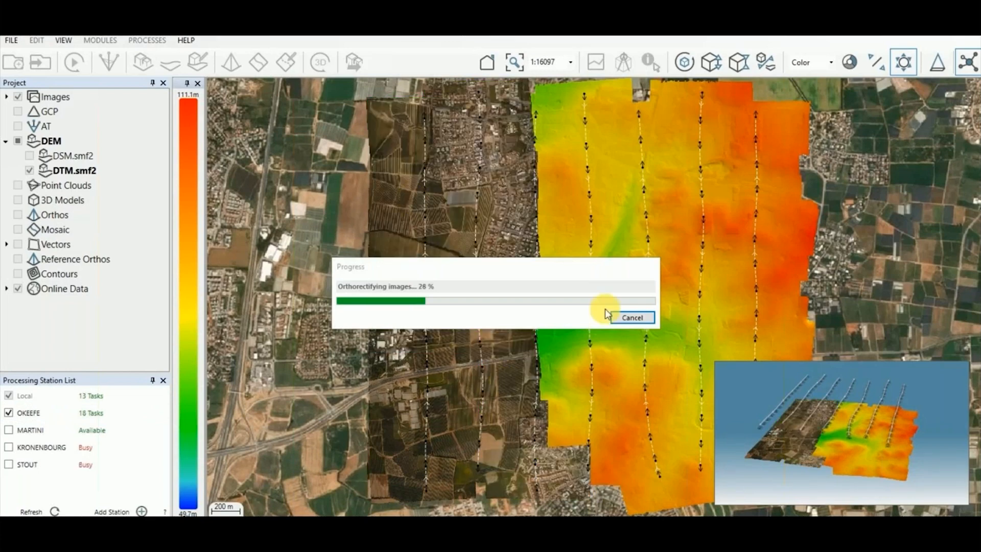
# Exclude station OKEEFE while orthorectification is running, and include it again for processing
pyautogui.click(8, 414)
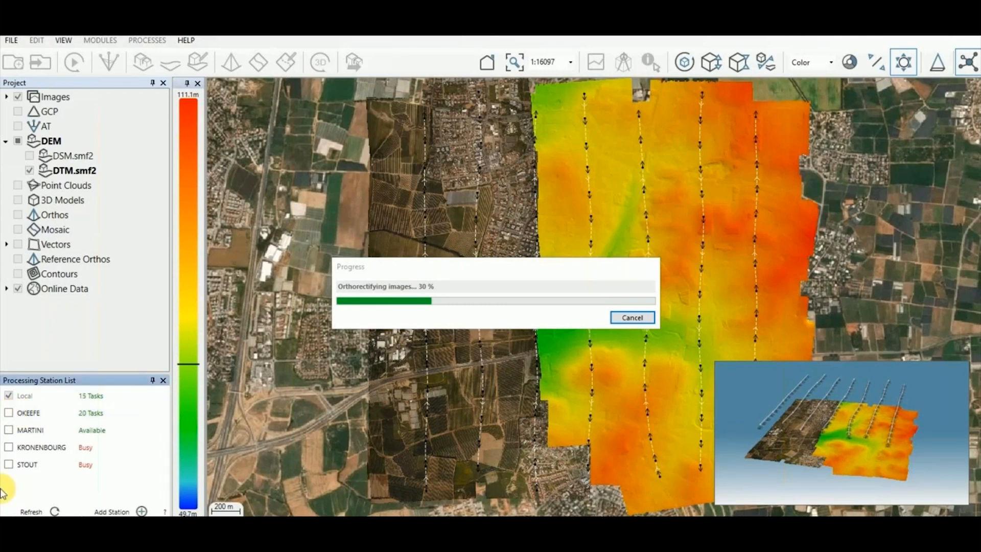
pyautogui.moveTo(56, 418)
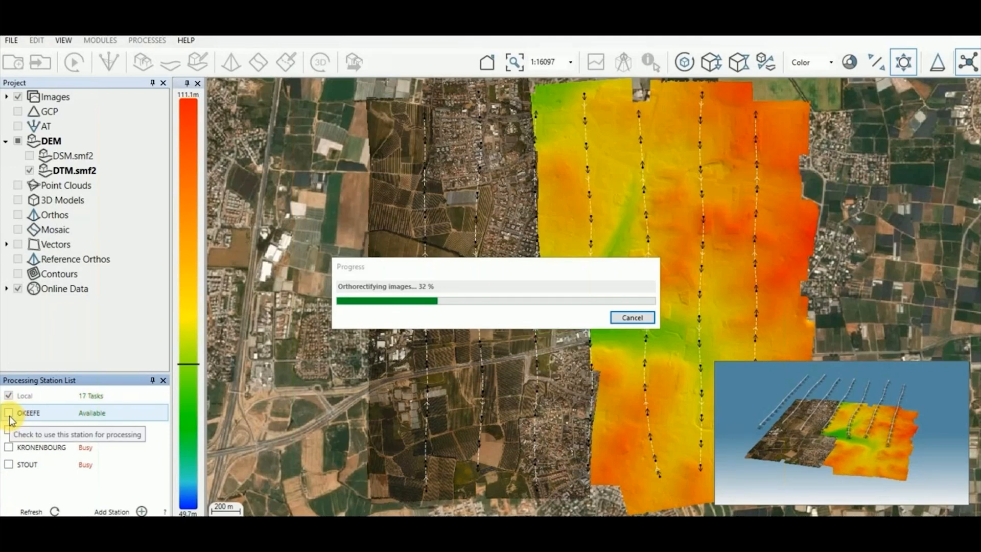
pyautogui.click(10, 414)
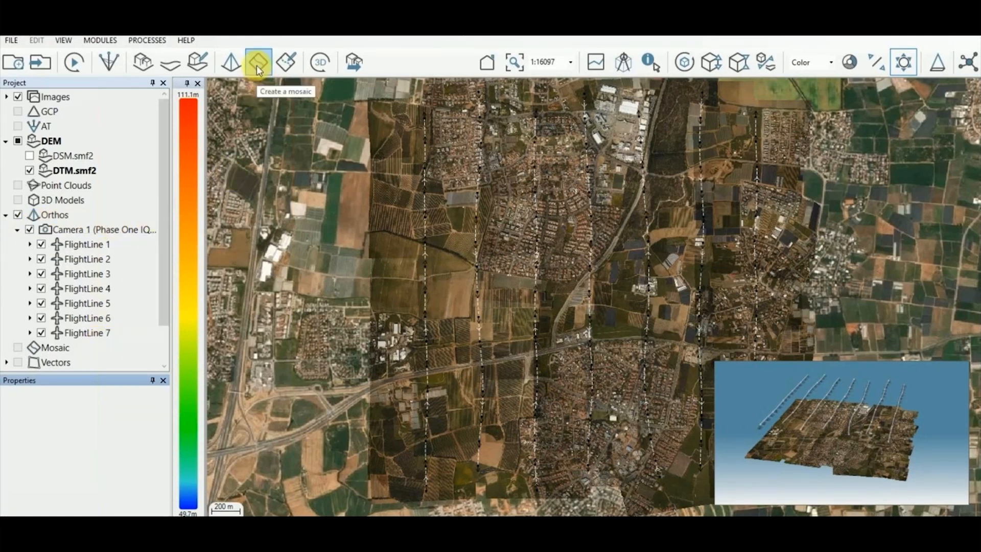
# Make the DSM the active elevation model and create a mosaic with color balancing and DEM-based seamline obstacle avoidance
pyautogui.click(29, 155)
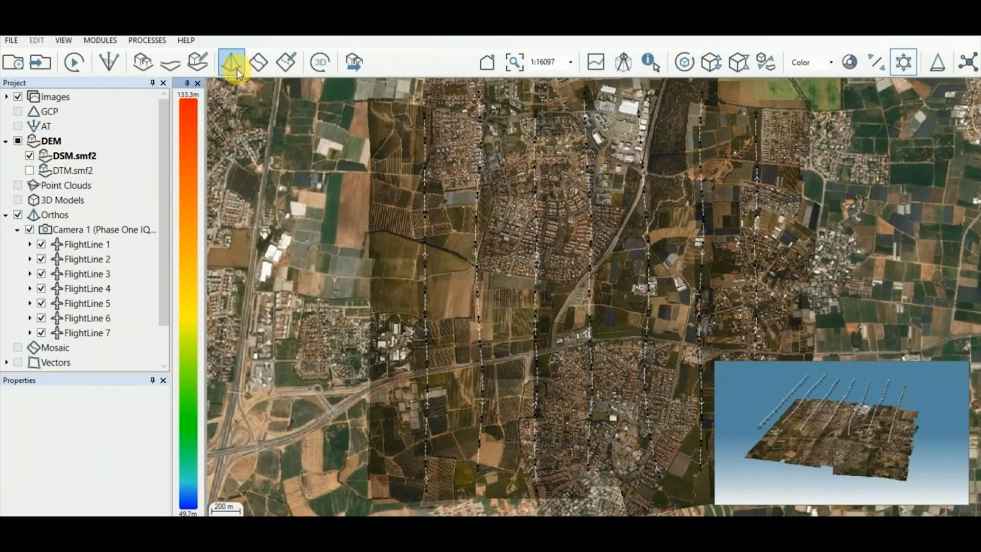
pyautogui.click(256, 63)
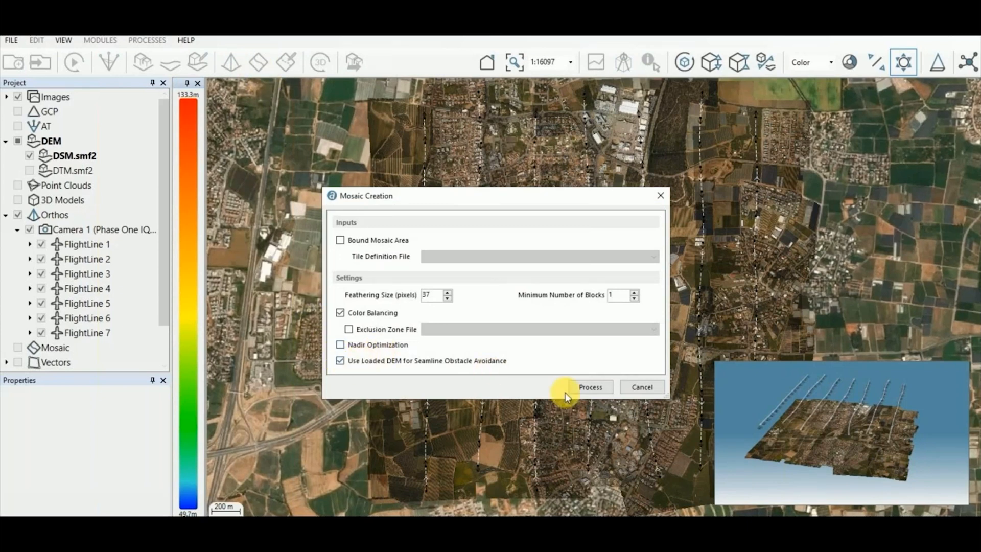
pyautogui.click(595, 390)
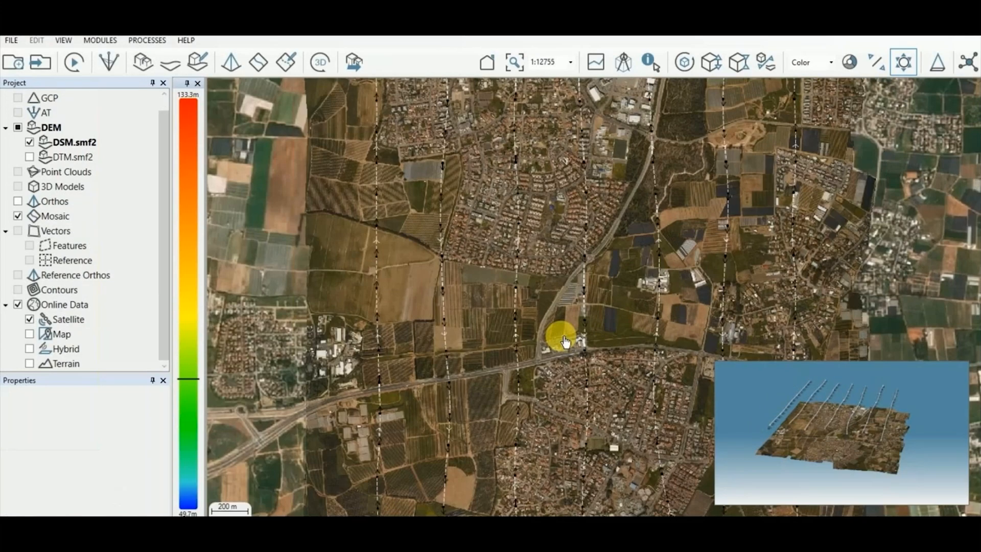
# Examine the mosaic up close along the main road, including the houses, sports field, roundabout, forest and farm fields
pyautogui.scroll(1, 565, 339)
pyautogui.scroll(7, 524, 333)
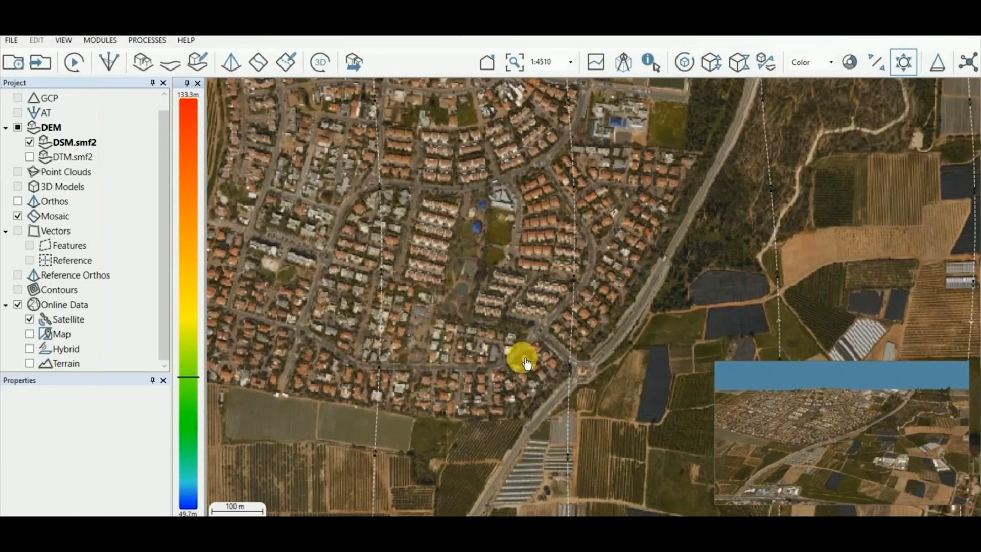
pyautogui.moveTo(815, 184); pyautogui.dragTo(647, 315)
pyautogui.scroll(1, 657, 278)
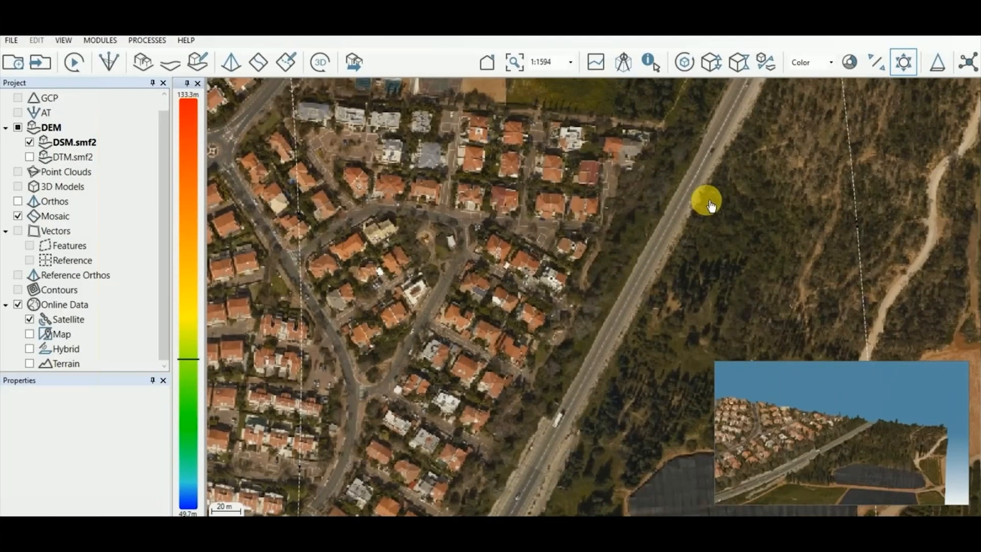
pyautogui.moveTo(706, 212); pyautogui.dragTo(618, 350)
pyautogui.scroll(3, 613, 327)
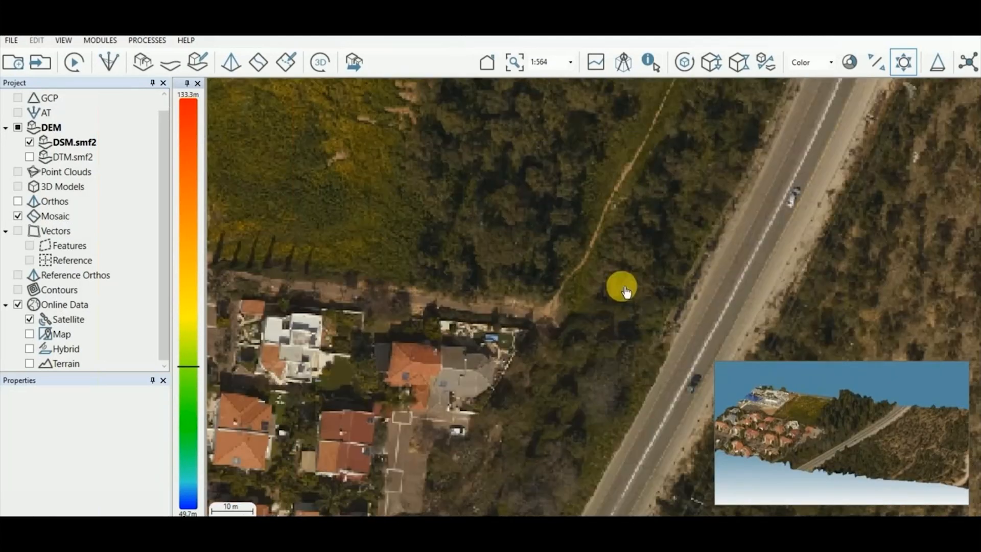
pyautogui.moveTo(427, 233); pyautogui.dragTo(542, 551)
pyautogui.moveTo(561, 294); pyautogui.dragTo(439, 551)
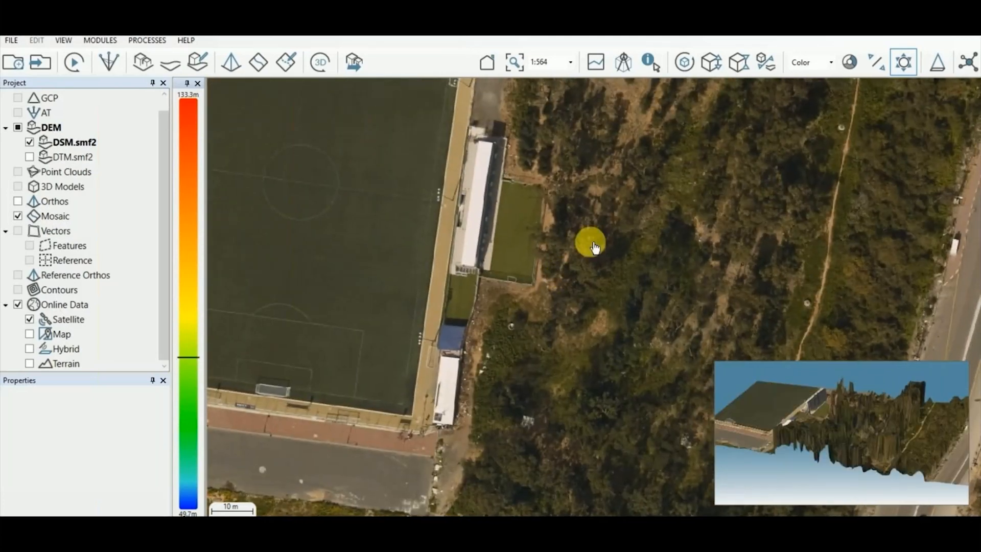
pyautogui.moveTo(616, 236); pyautogui.dragTo(937, 281)
pyautogui.moveTo(513, 236); pyautogui.dragTo(595, 252)
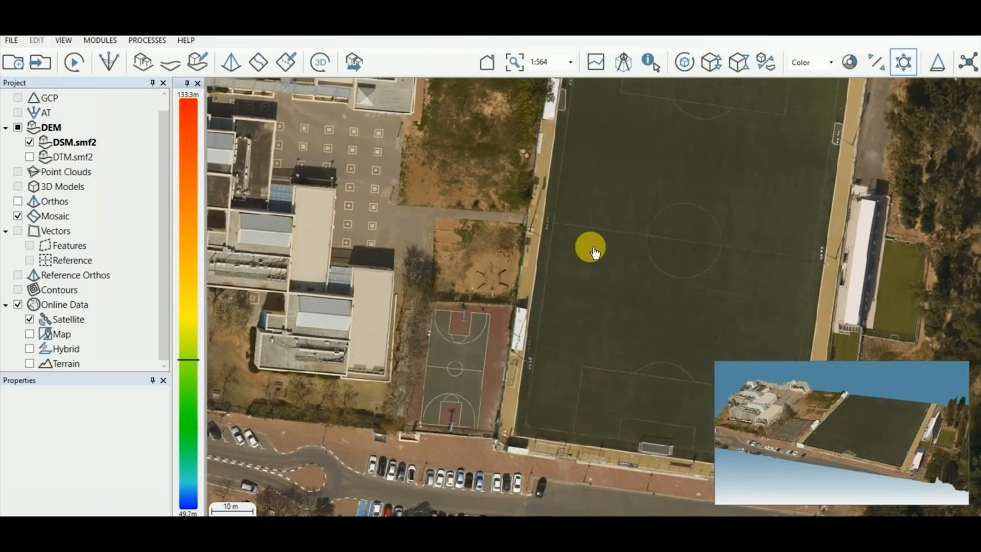
pyautogui.scroll(-2, 594, 252)
pyautogui.scroll(-1, 488, 185)
pyautogui.moveTo(639, 191); pyautogui.dragTo(214, 363)
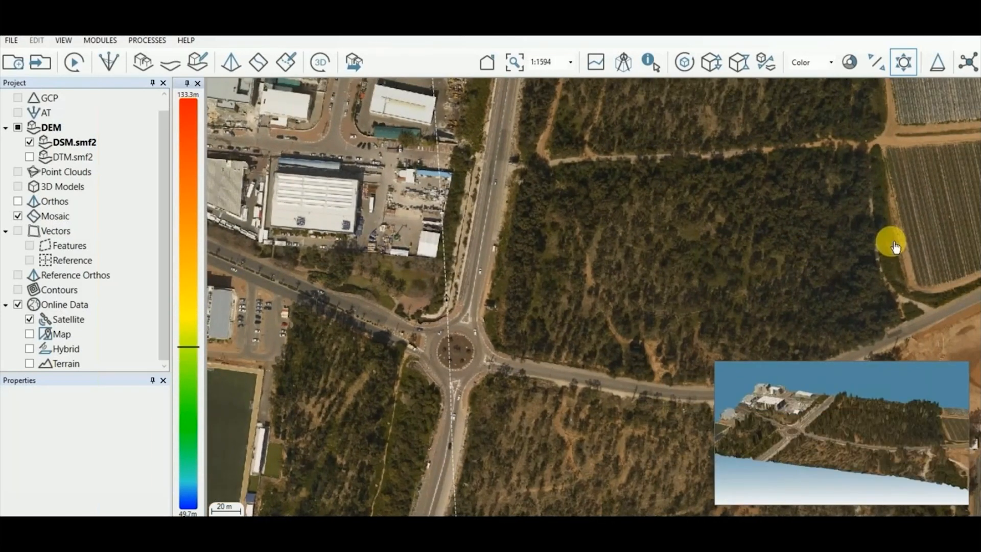
pyautogui.moveTo(889, 241); pyautogui.dragTo(454, 206)
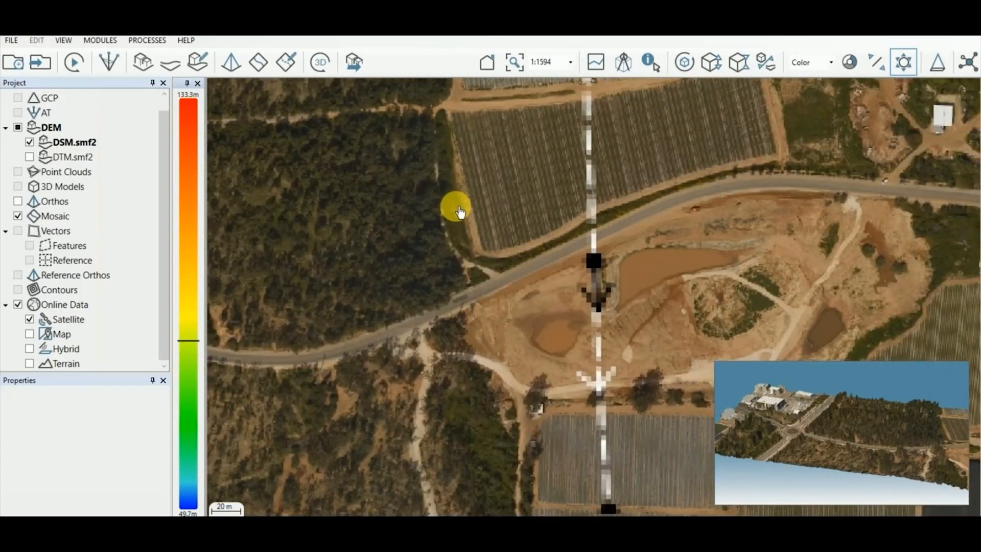
pyautogui.moveTo(815, 302); pyautogui.dragTo(744, 82)
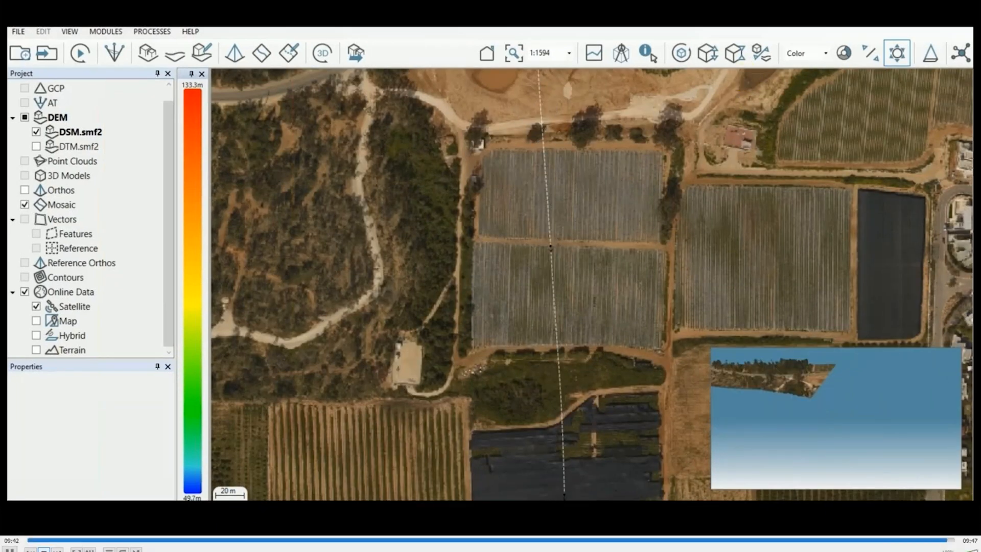
pyautogui.moveTo(581, 428); pyautogui.dragTo(449, 207)
# Switch to the PowerPoint slide show and advance to the Unique Benefits slide
pyautogui.moveTo(394, 550)
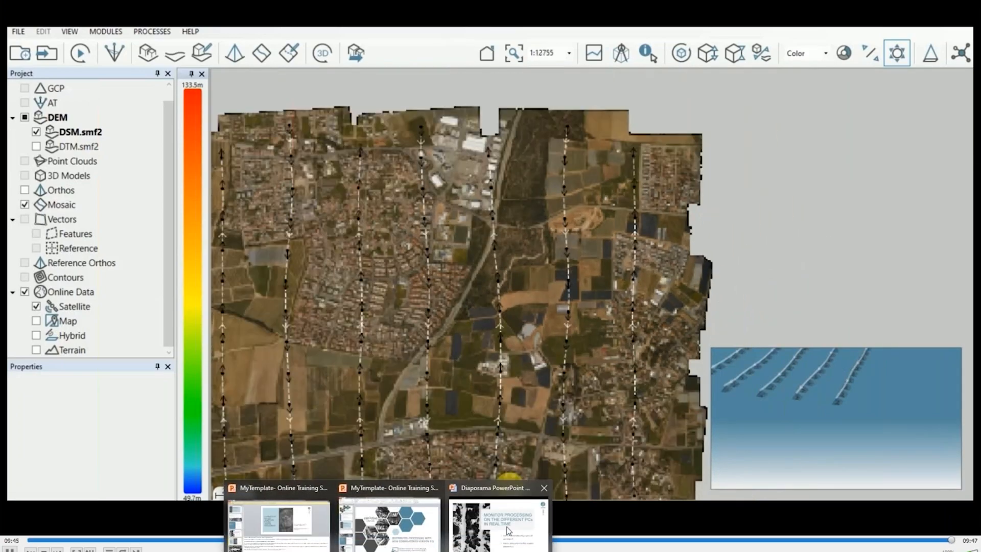
pyautogui.click(498, 526)
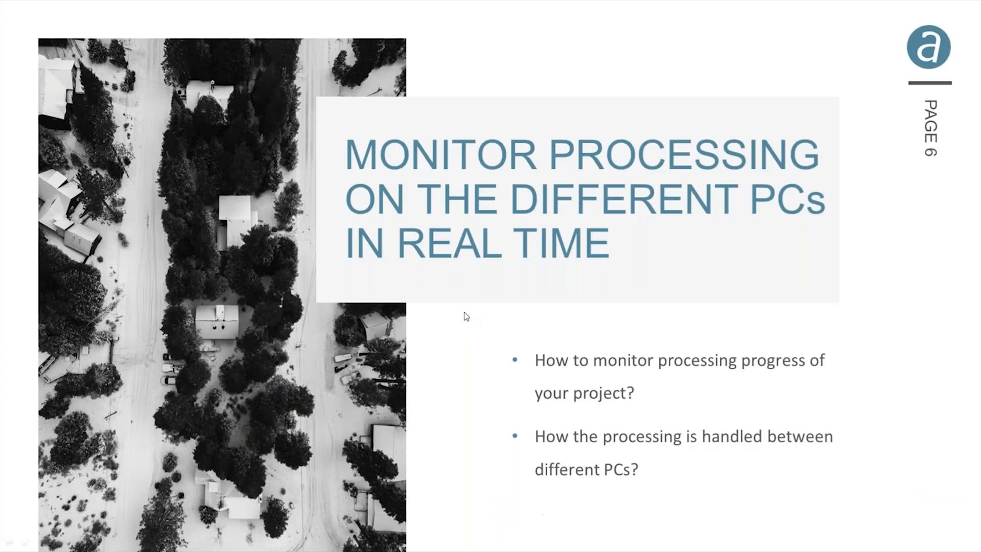
pyautogui.click(464, 314)
pyautogui.click(464, 313)
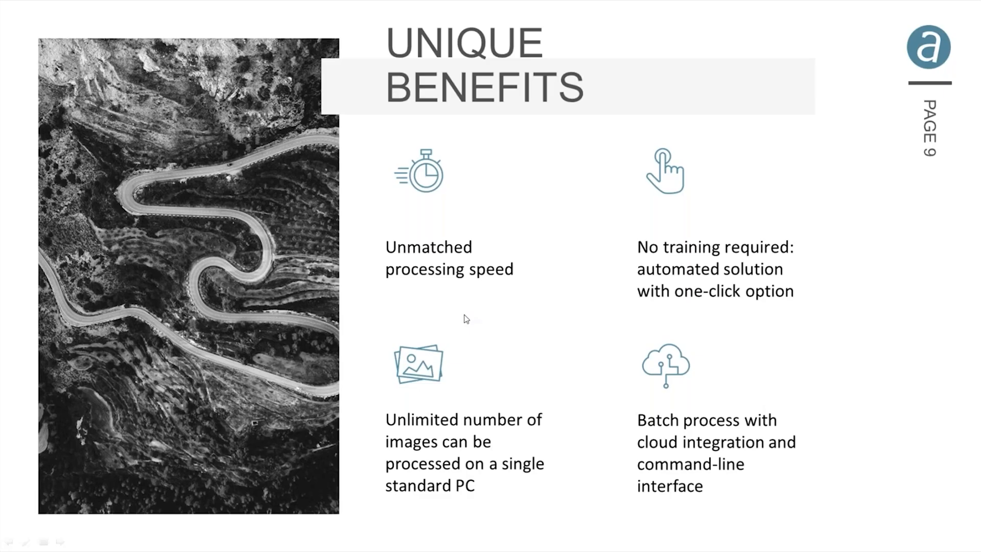